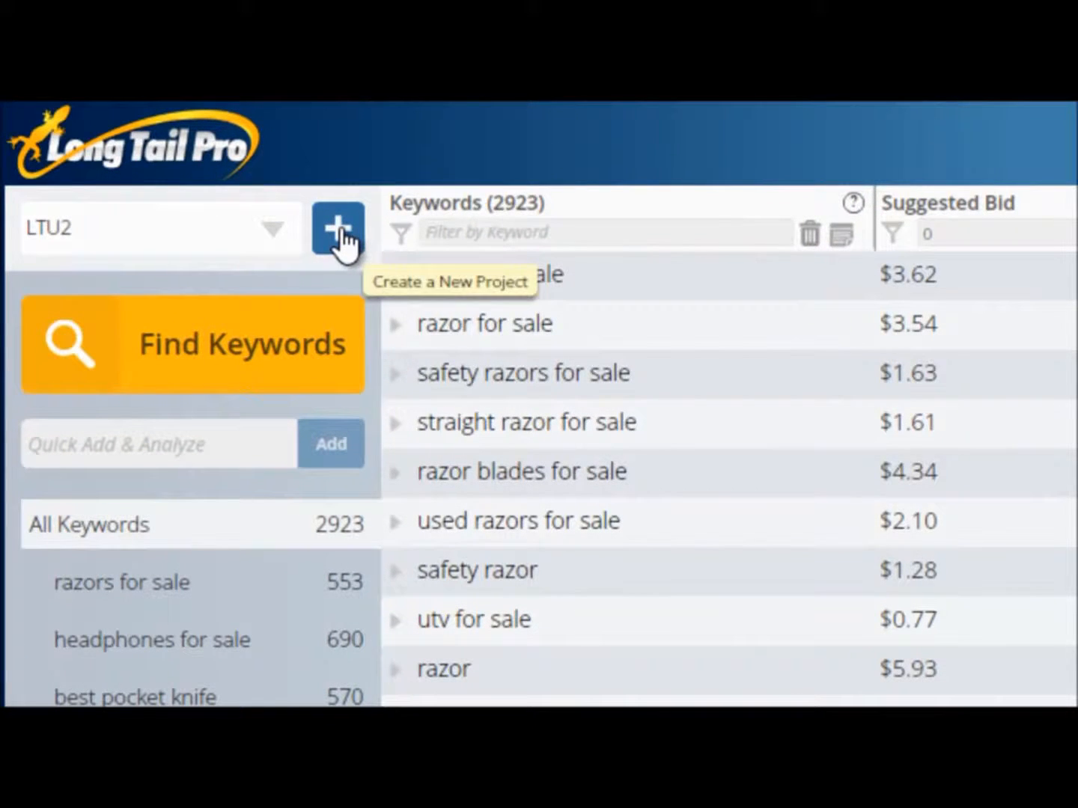
# Create a new project titled v3 with the default English, United States and Google settings.
pyautogui.click(339, 229)
pyautogui.write('V3')
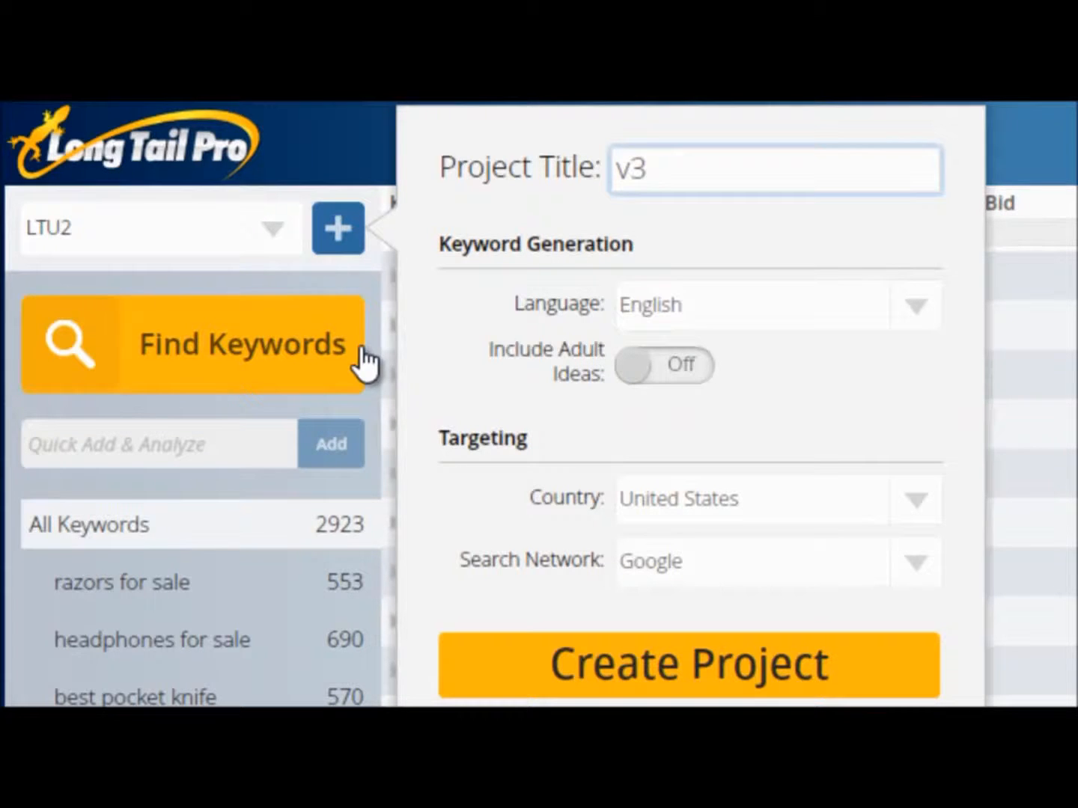
pyautogui.click(707, 671)
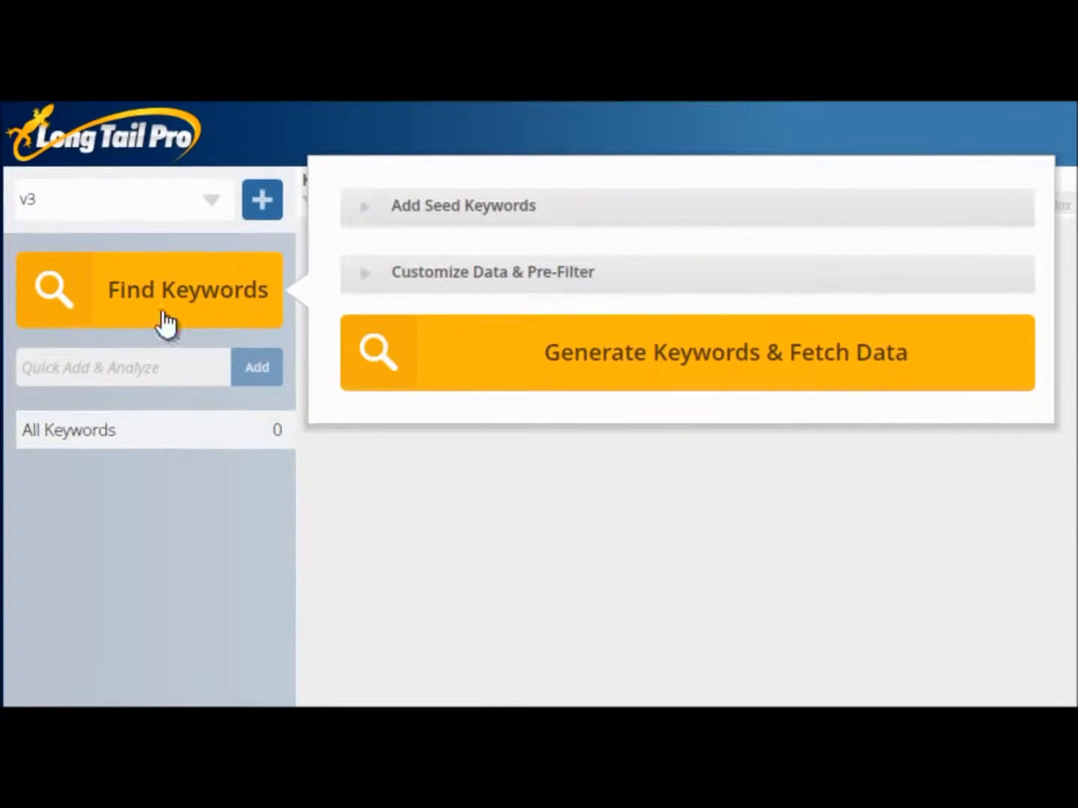
# Add "safety razor" and "pocket knives" as seed keywords for the v3 project.
pyautogui.click(374, 217)
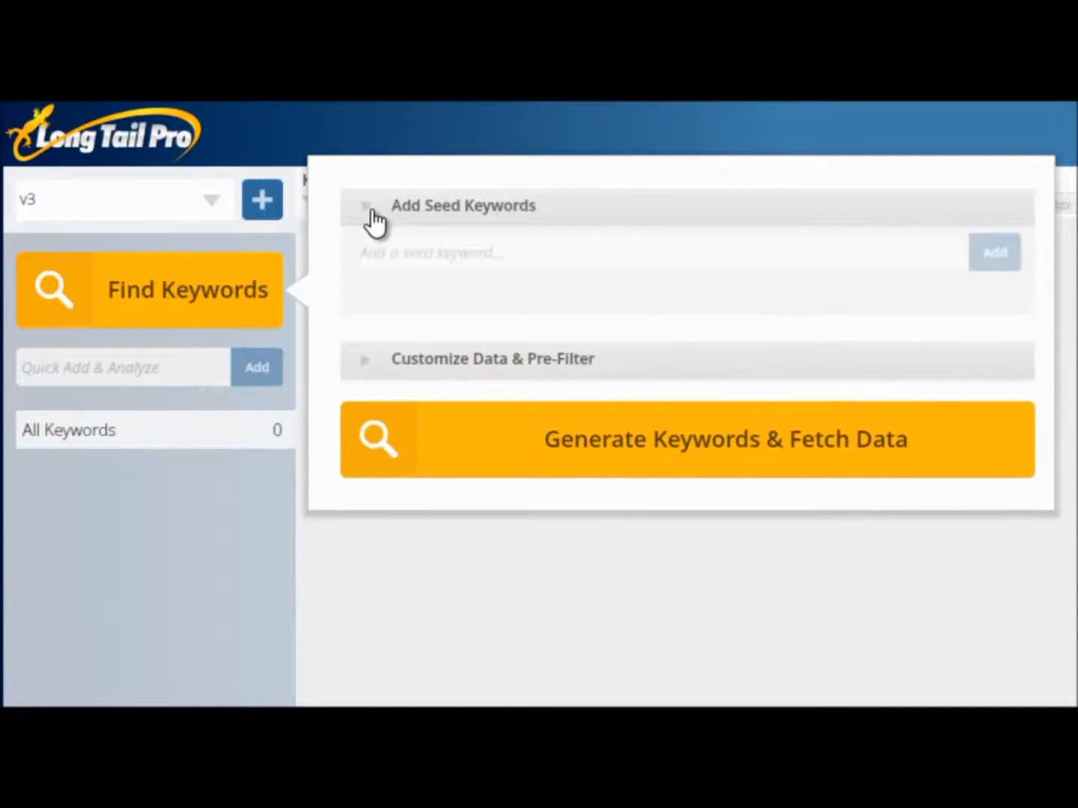
pyautogui.click(428, 257)
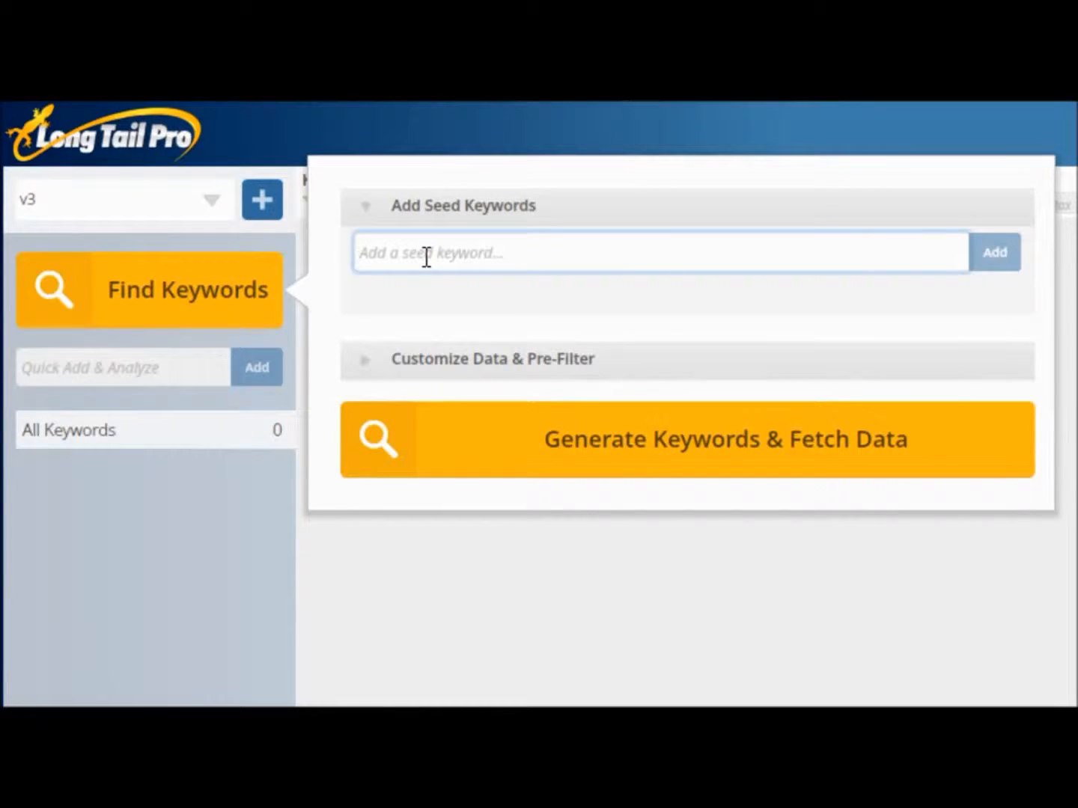
pyautogui.write('s')
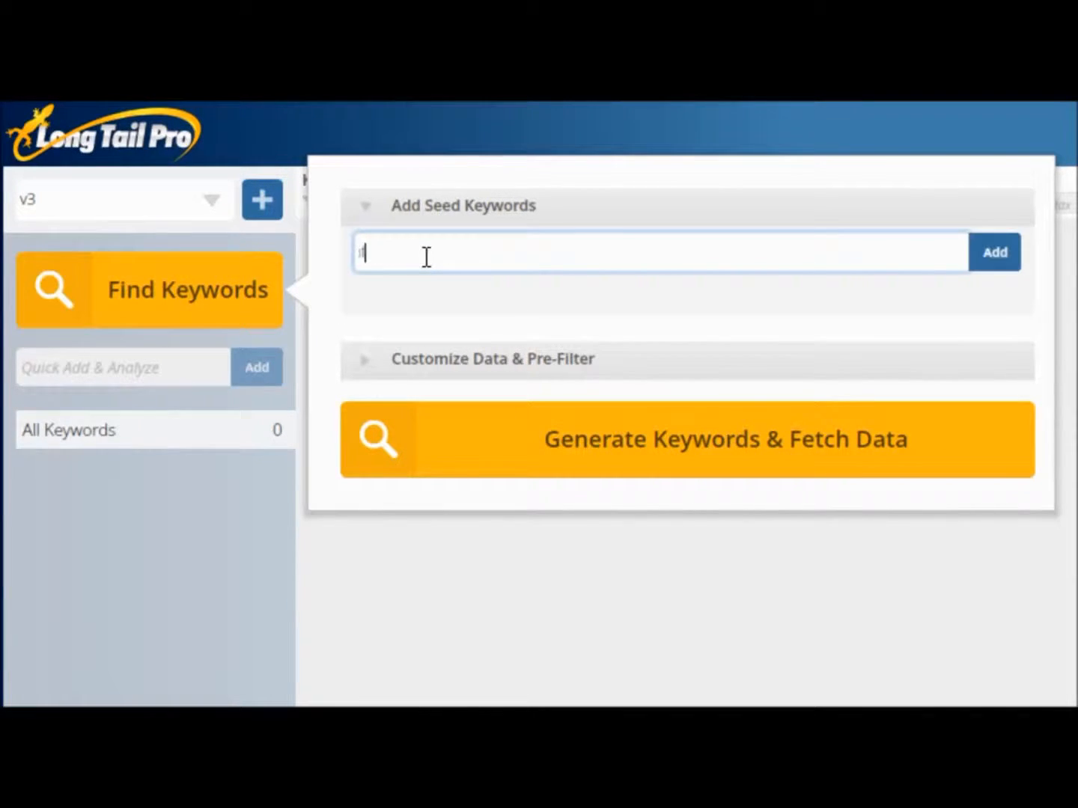
pyautogui.write('afety razor')
pyautogui.press('Return')
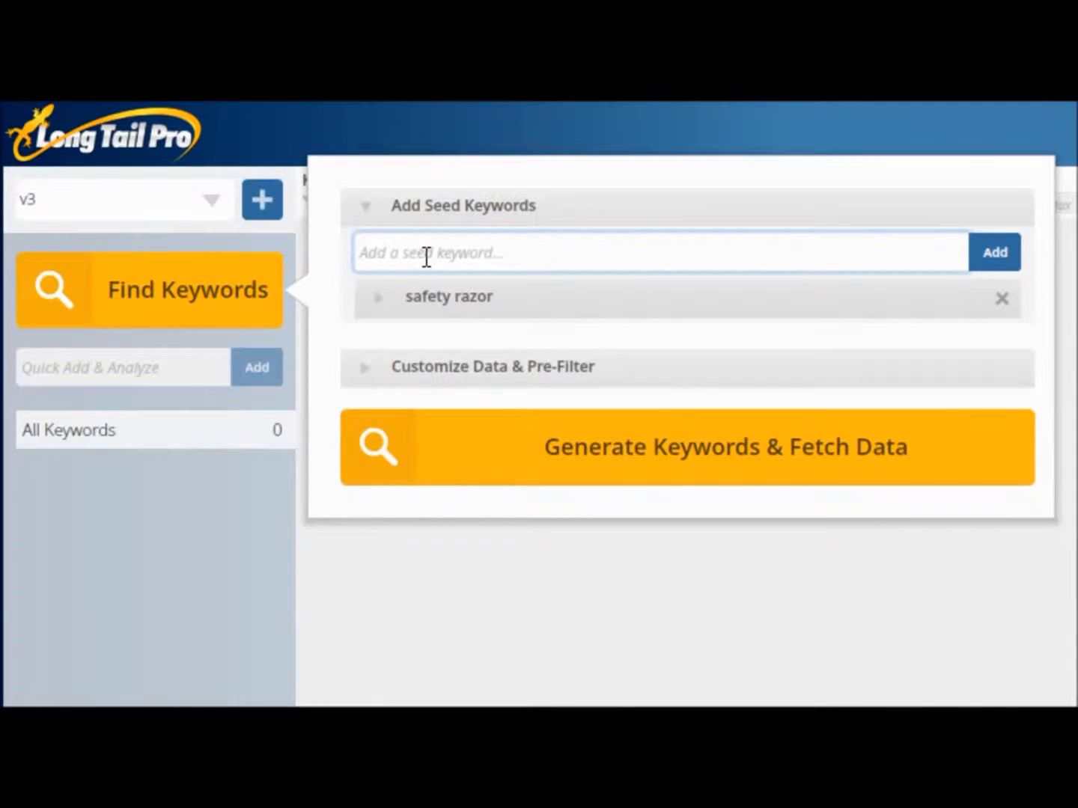
pyautogui.write('pocket kn')
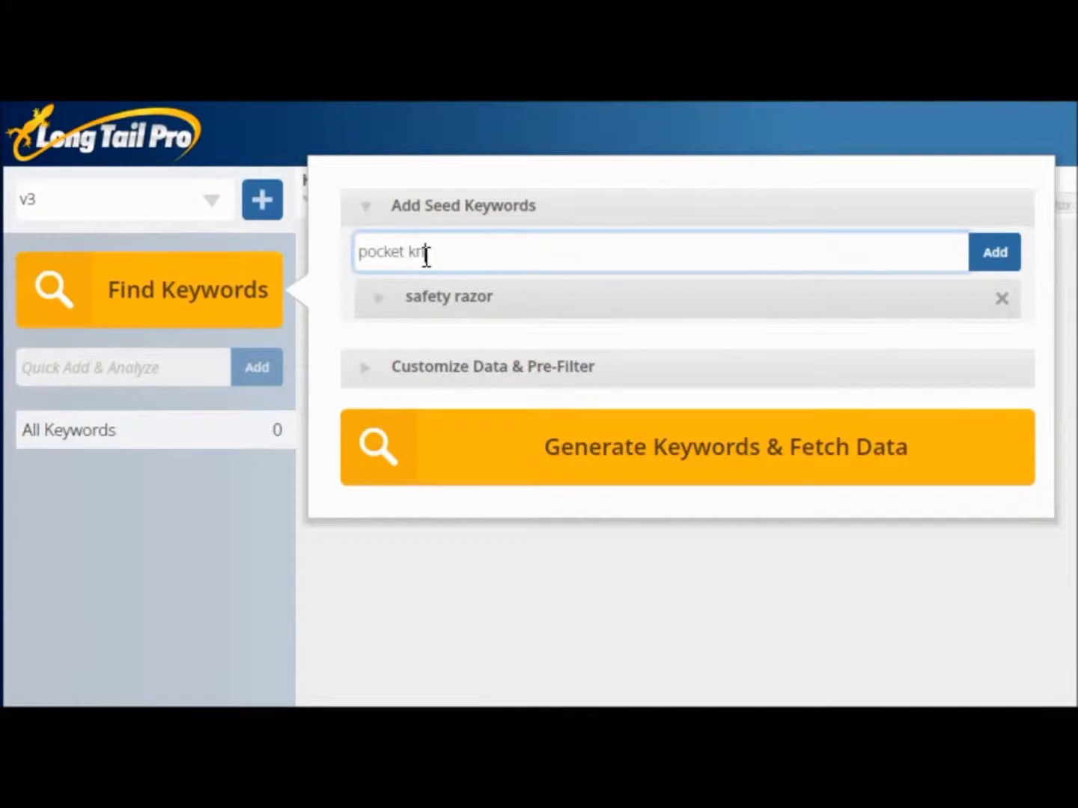
pyautogui.write('ees')
pyautogui.press('Return')
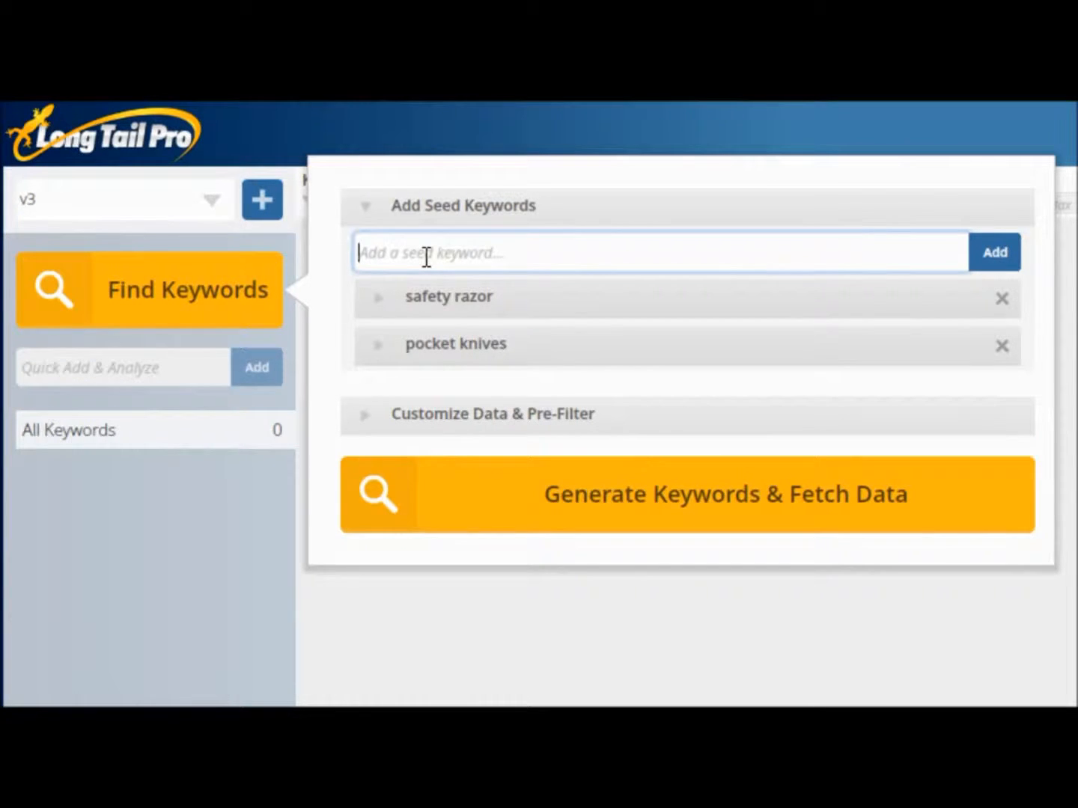
# Add the seed keywords "survival knife", "minivans", "earbuds" and "toothbrush".
pyautogui.write('survival')
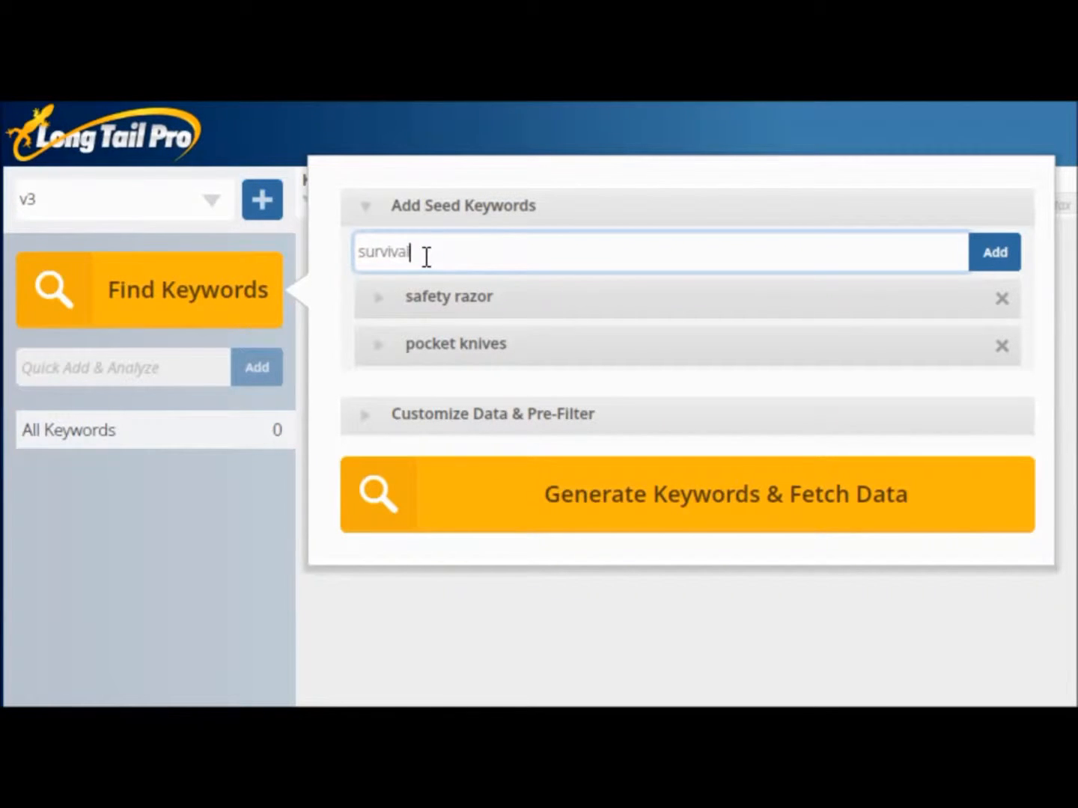
pyautogui.write(' knife')
pyautogui.press('Return')
pyautogui.write('minivans')
pyautogui.press('Return')
pyautogui.write('earbuds')
pyautogui.press('Return')
pyautogui.write('toothbrush')
pyautogui.press('Return')
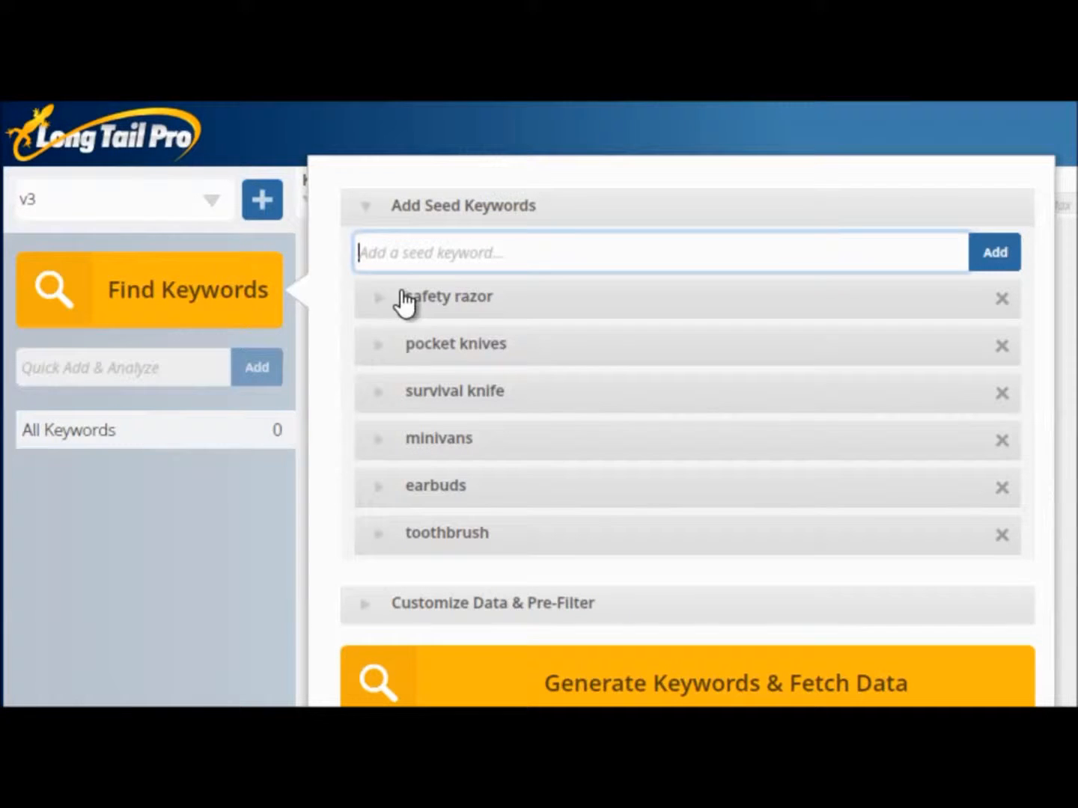
# Set the safety razor seed keyword to include the word "best", leaving its exclusions empty.
pyautogui.click(381, 301)
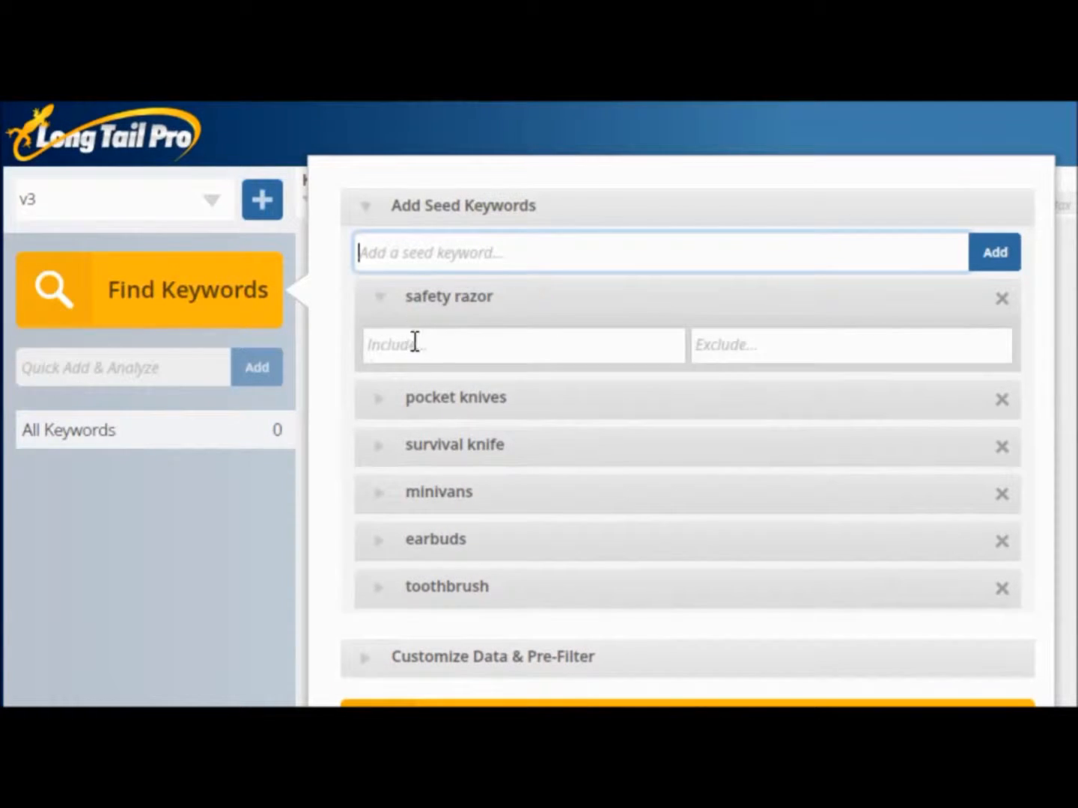
pyautogui.click(416, 345)
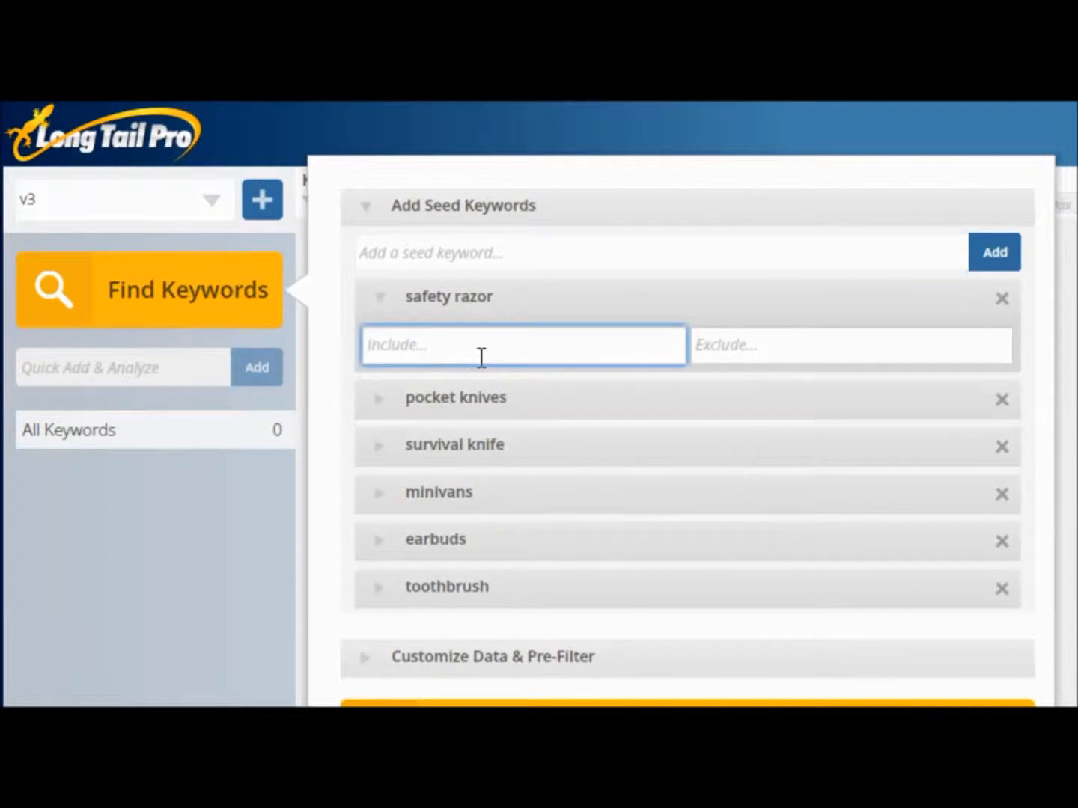
pyautogui.write('best')
pyautogui.click(809, 346)
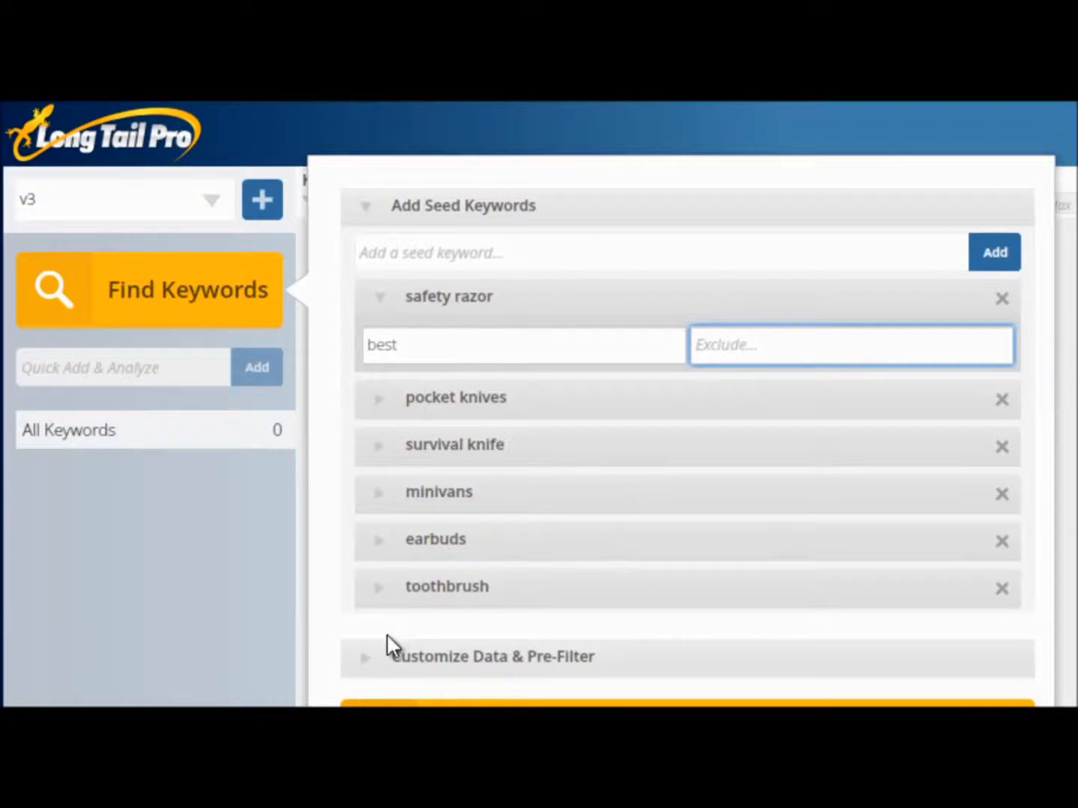
# Pre-filter the keyword data to a minimum suggested bid of 0.25 and a minimum local search volume of 500.
pyautogui.click(372, 671)
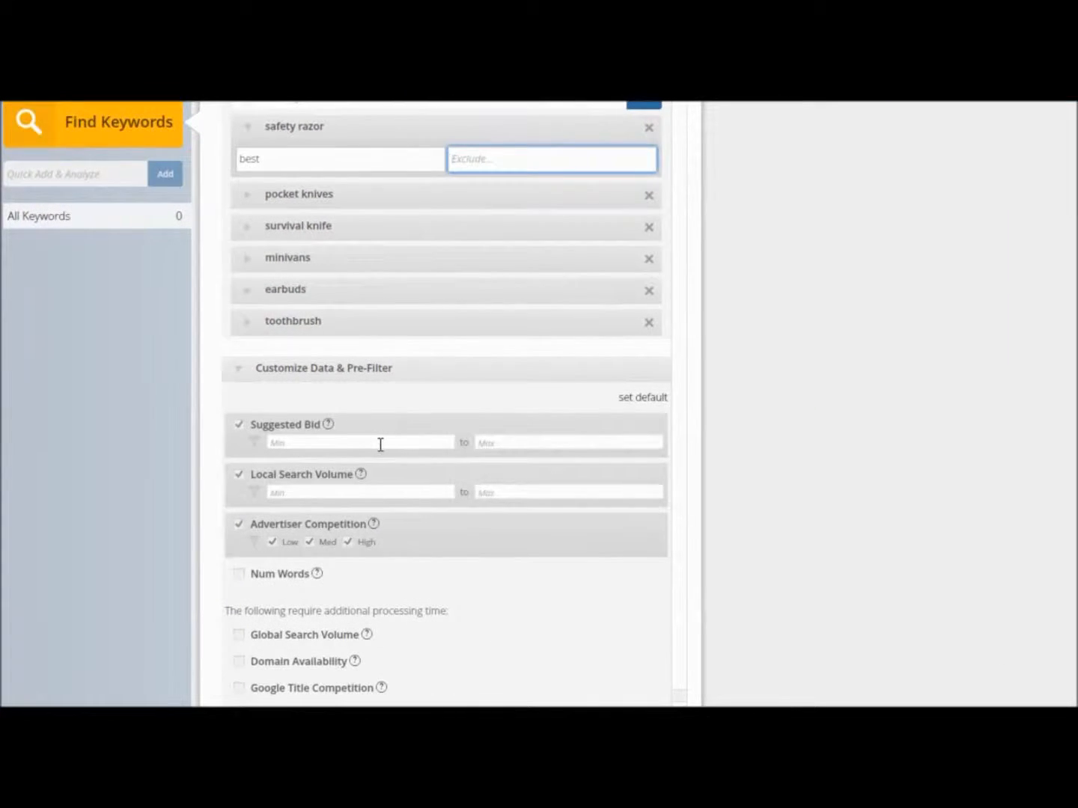
pyautogui.click(380, 444)
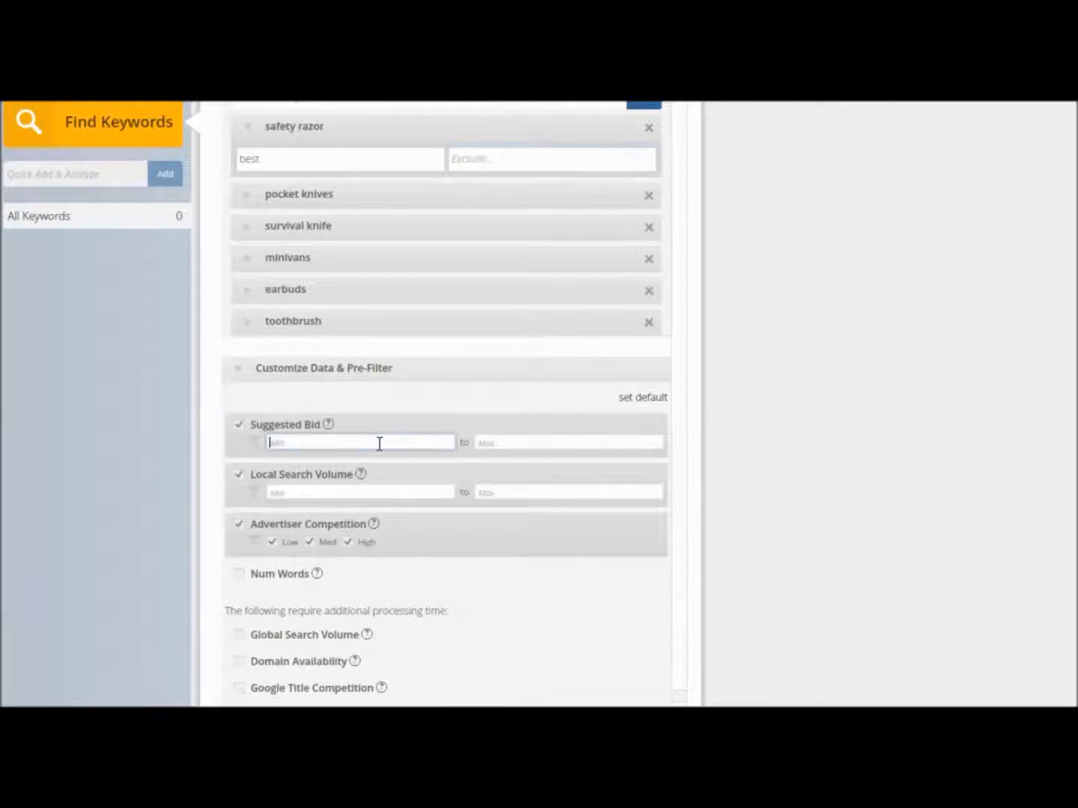
pyautogui.write('0.25')
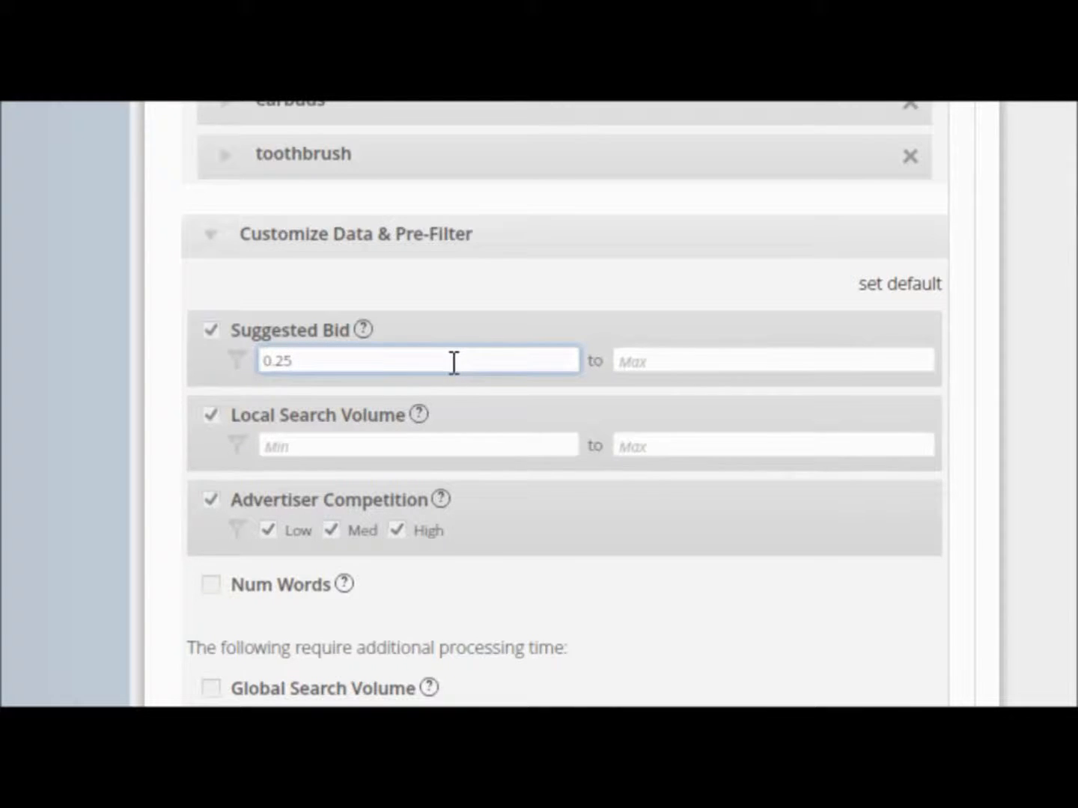
pyautogui.click(349, 445)
pyautogui.write('500')
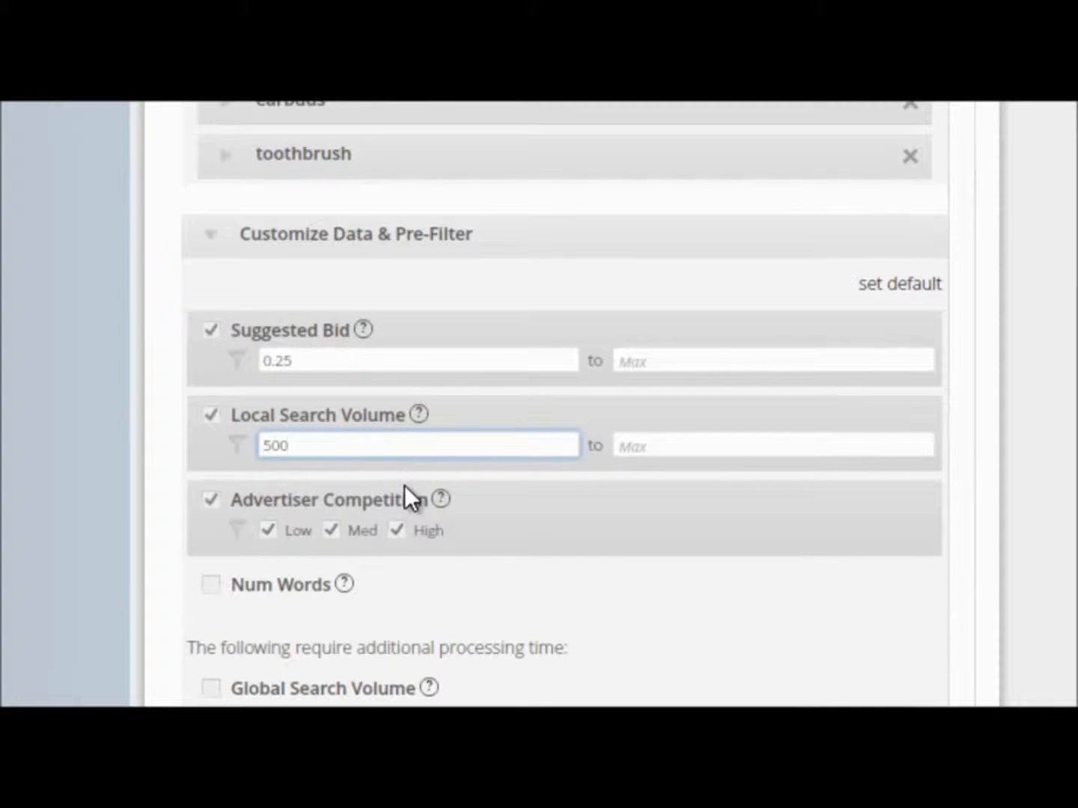
# Enable the Num Words pre-filter with a minimum of 3 words.
pyautogui.scroll(-1, 404, 485)
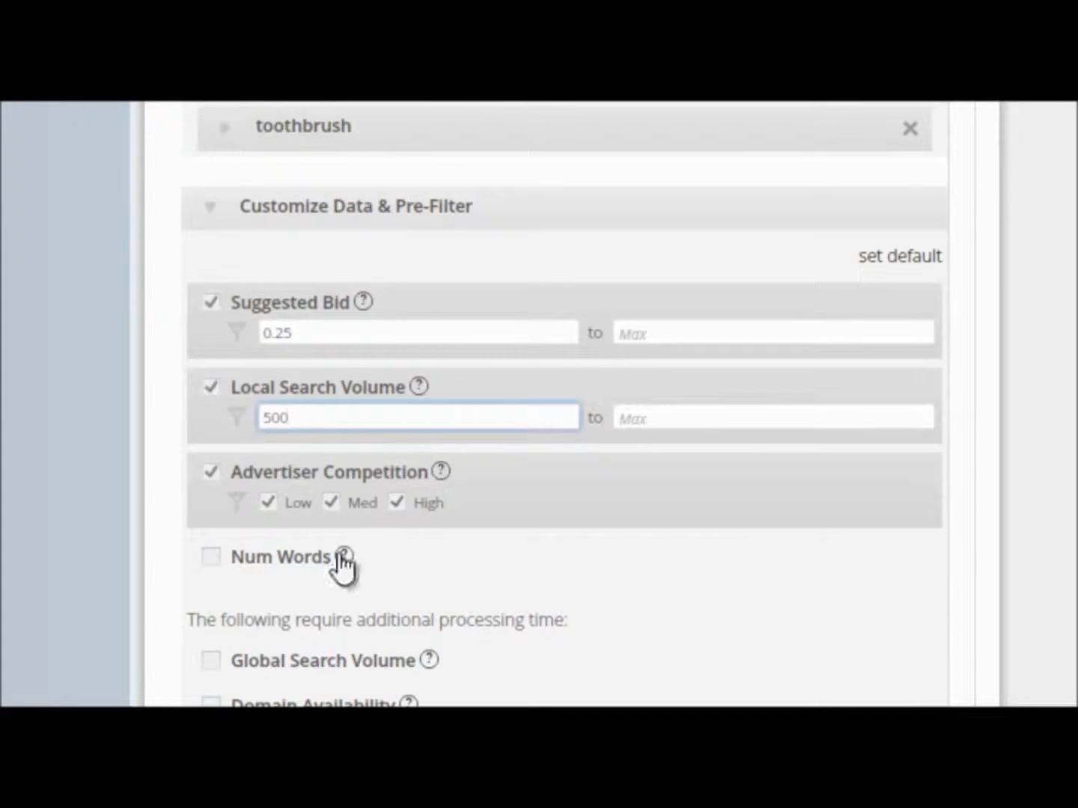
pyautogui.click(214, 557)
pyautogui.click(304, 587)
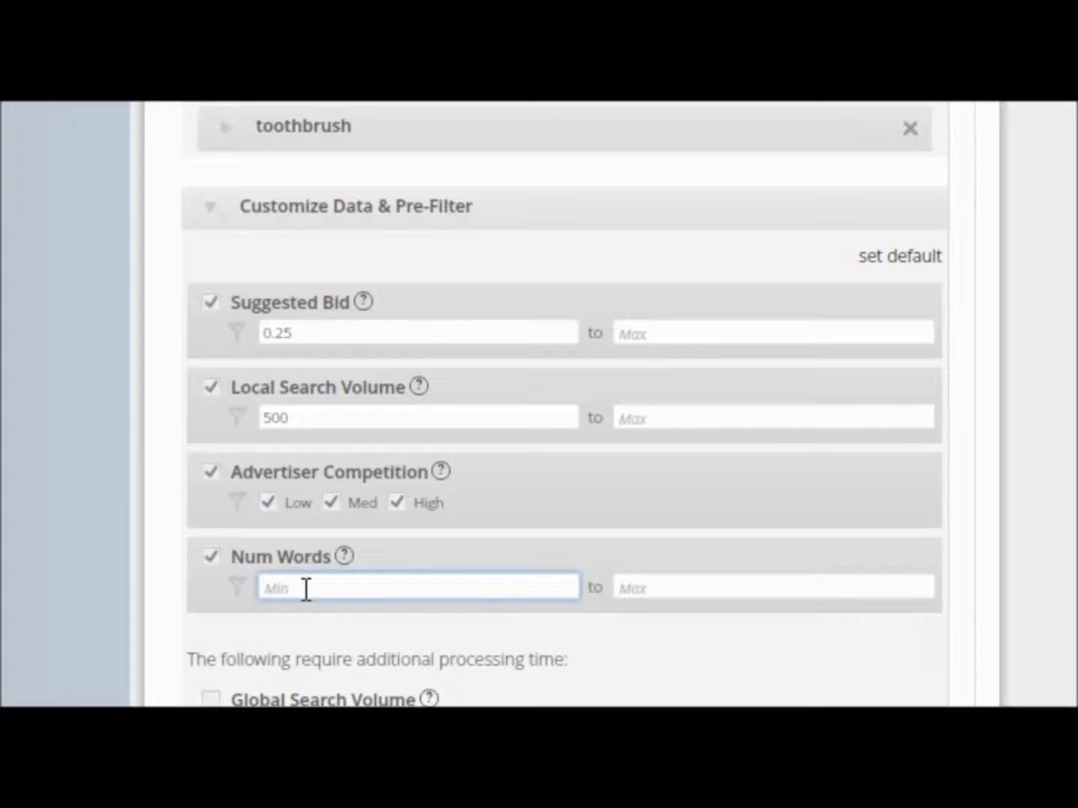
pyautogui.write('3')
# Try out the Global Search Volume and Domain Availability data options, turning each one off again.
pyautogui.scroll(-1, 231, 664)
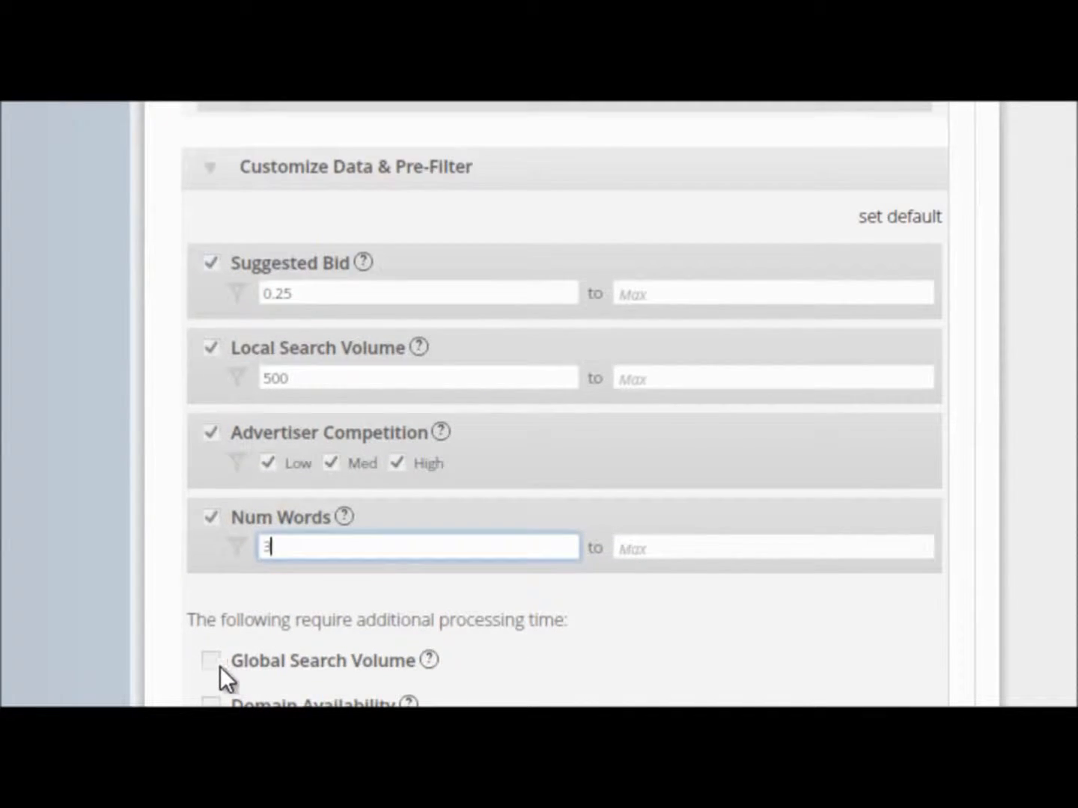
pyautogui.click(212, 662)
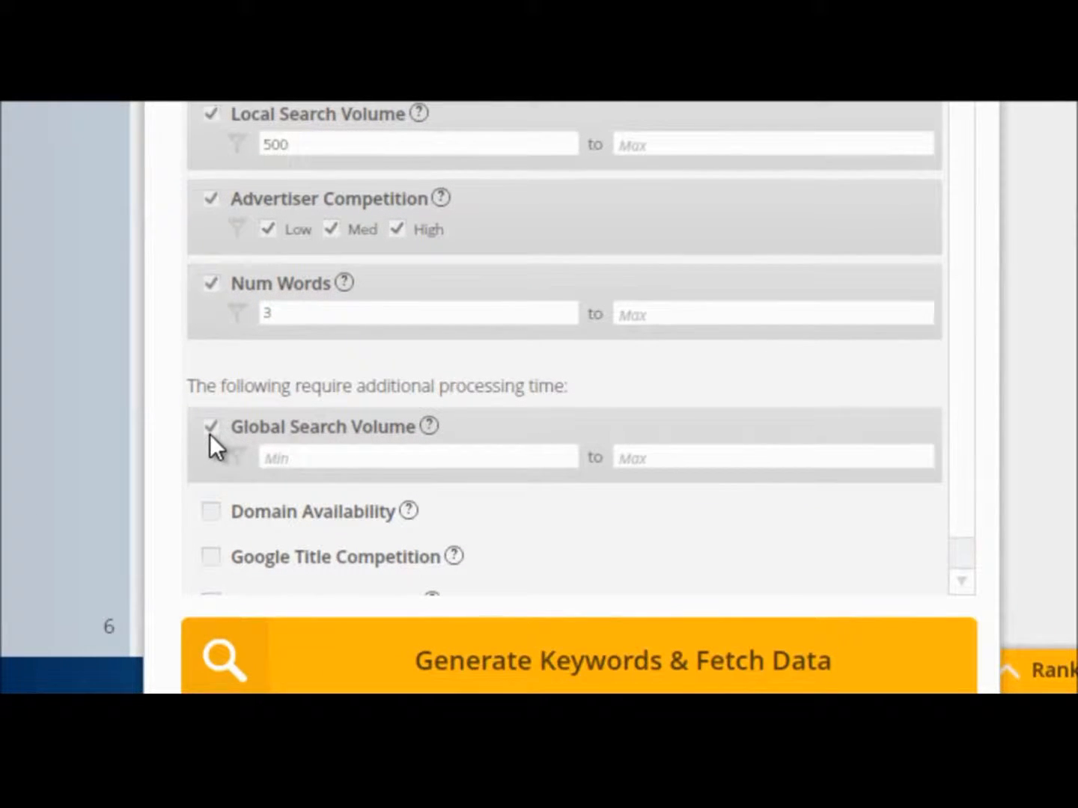
pyautogui.click(210, 431)
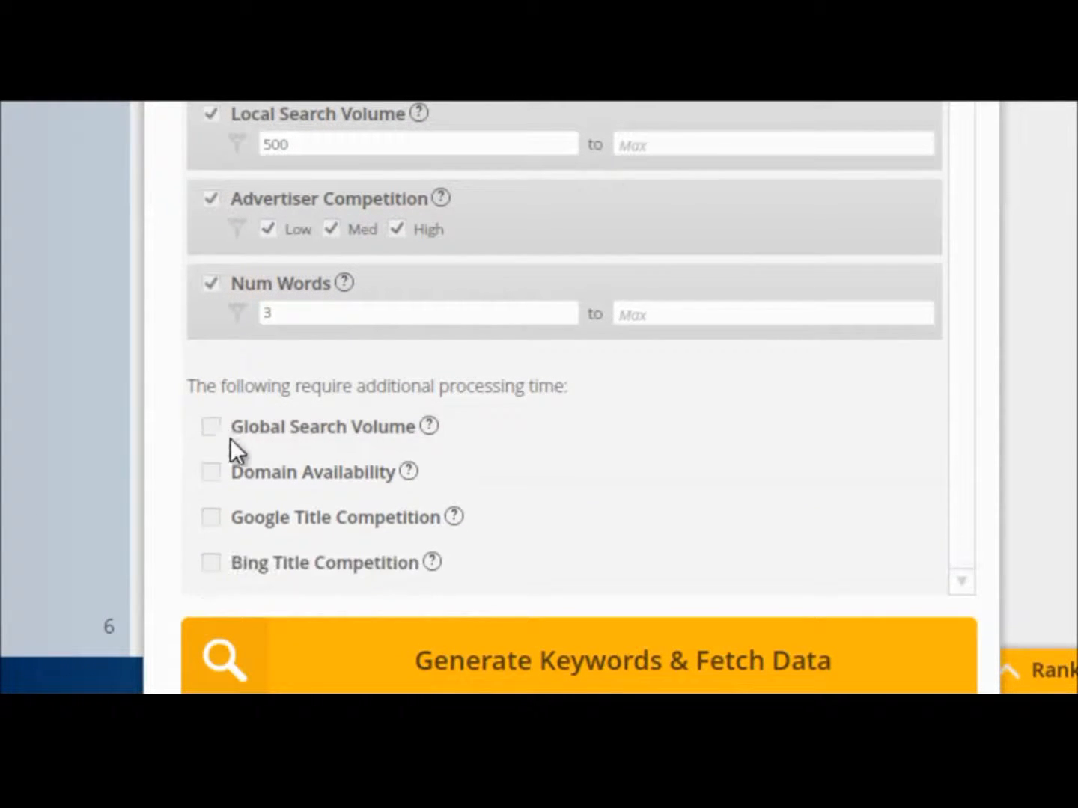
pyautogui.click(212, 474)
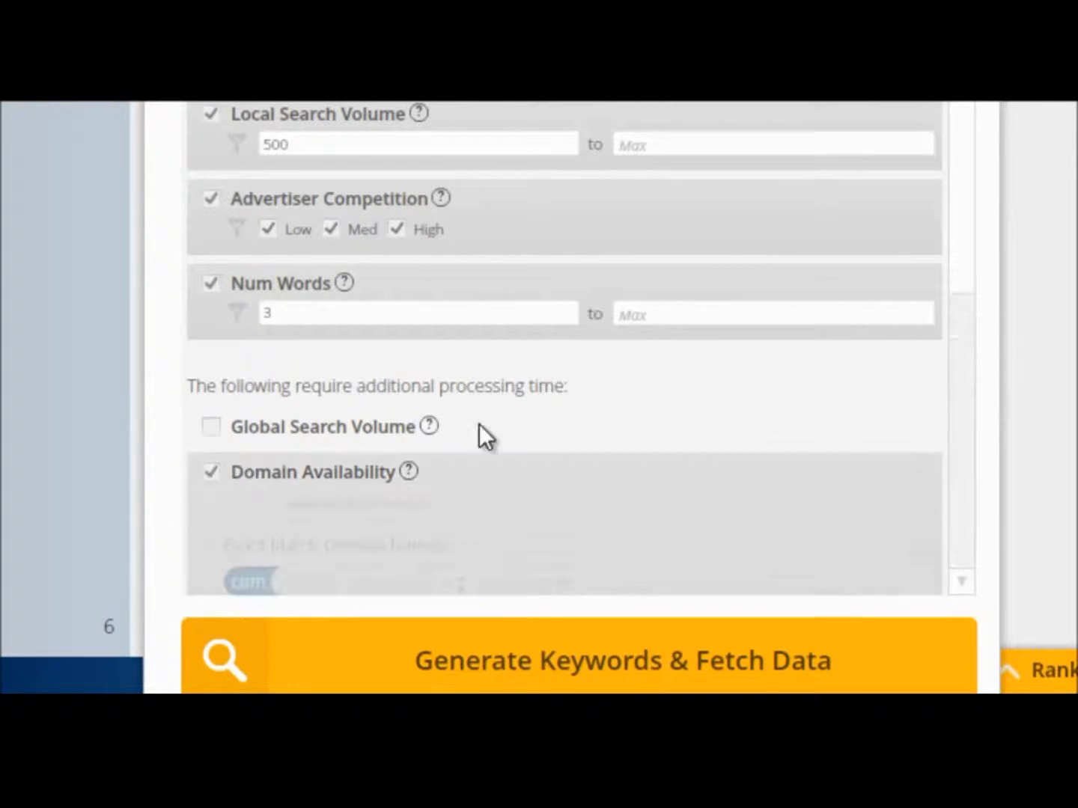
pyautogui.scroll(-5, 823, 292)
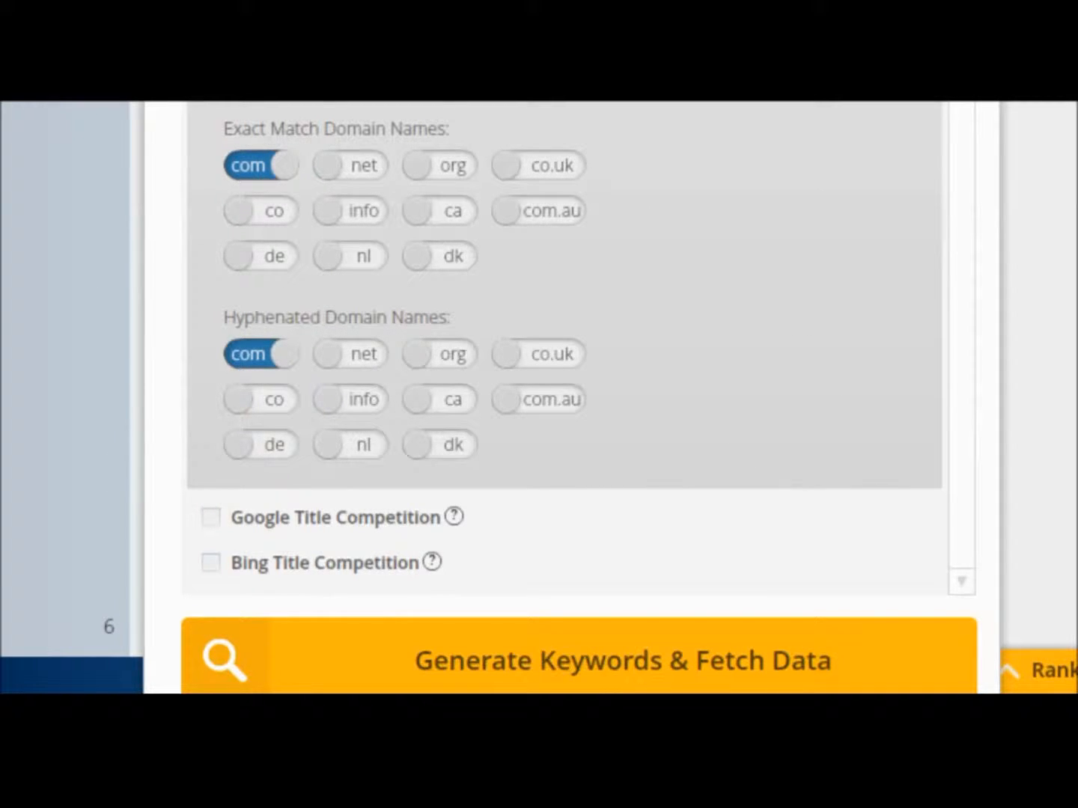
pyautogui.click(212, 55)
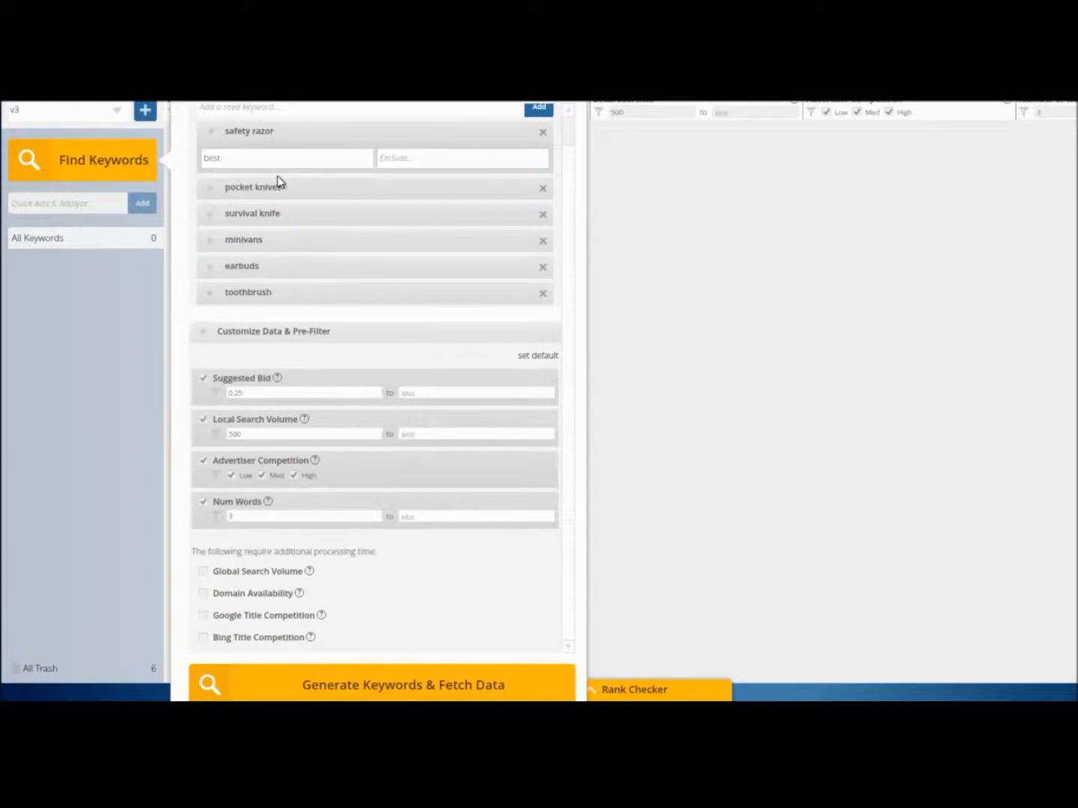
# Review the seed keywords and pre-filters, and generate the keywords with their data.
pyautogui.scroll(1, 278, 184)
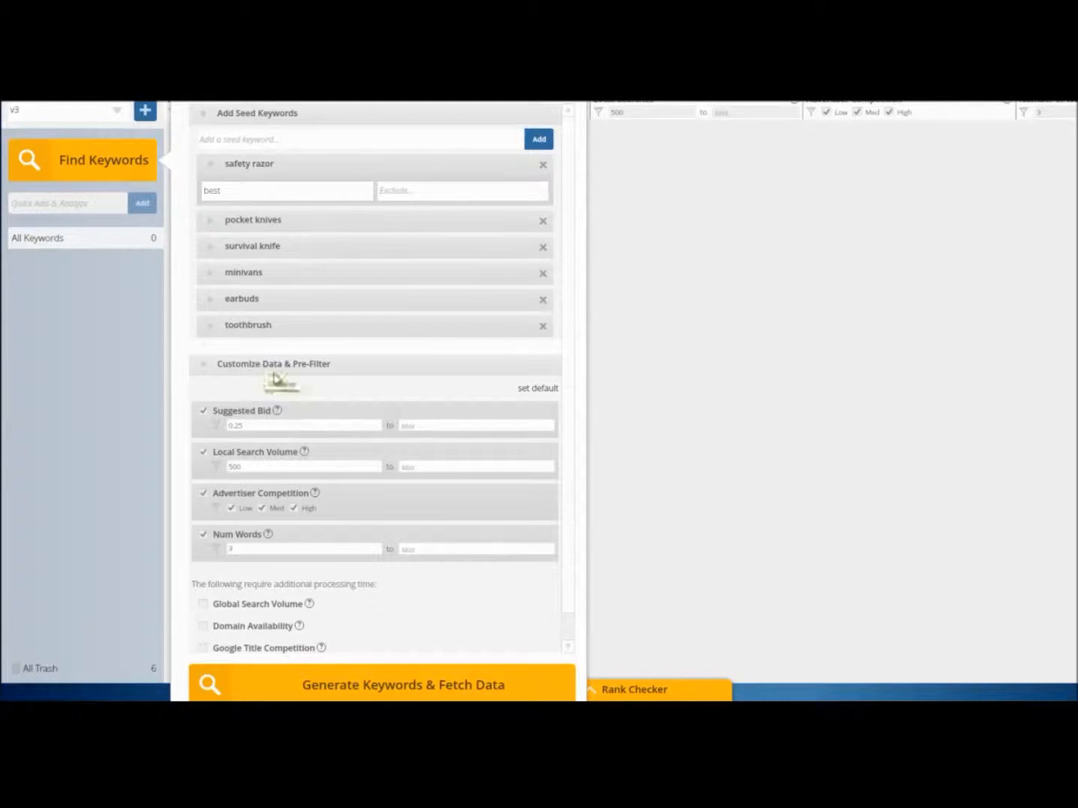
pyautogui.scroll(-1, 277, 389)
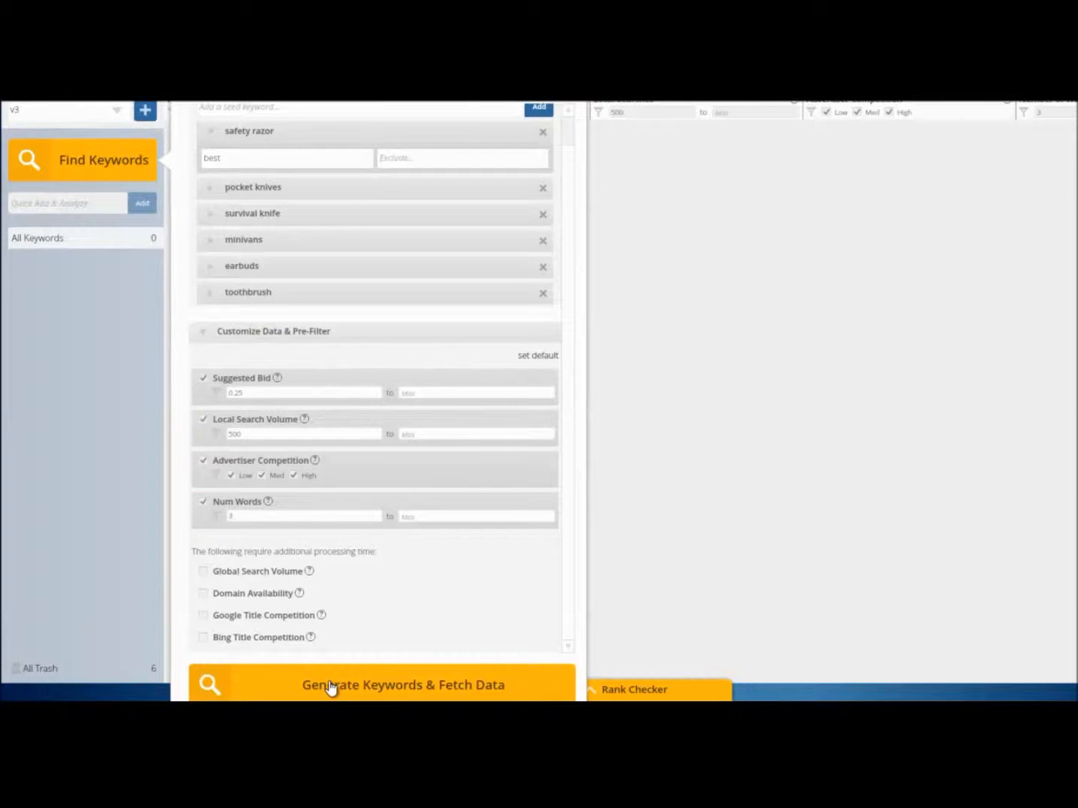
pyautogui.click(330, 686)
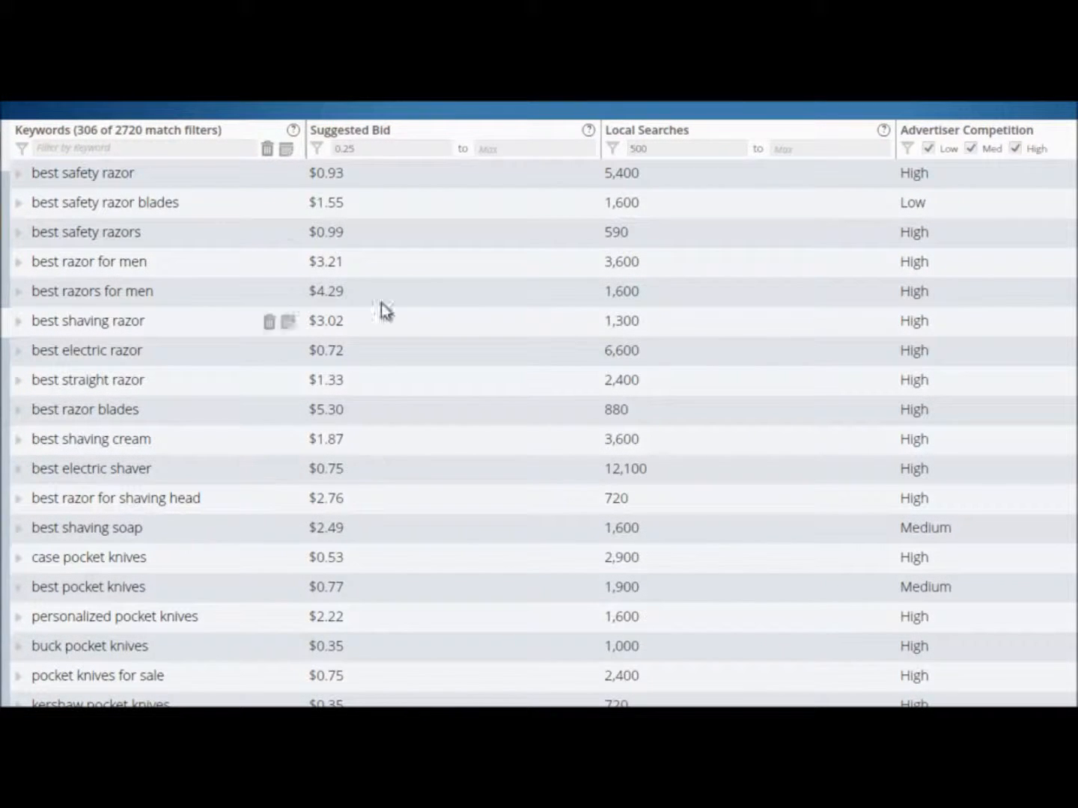
# Filter the keyword results to a minimum suggested bid of 1.00 and a minimum of 1500 local searches.
pyautogui.click(352, 148)
pyautogui.moveTo(352, 148); pyautogui.dragTo(335, 150)
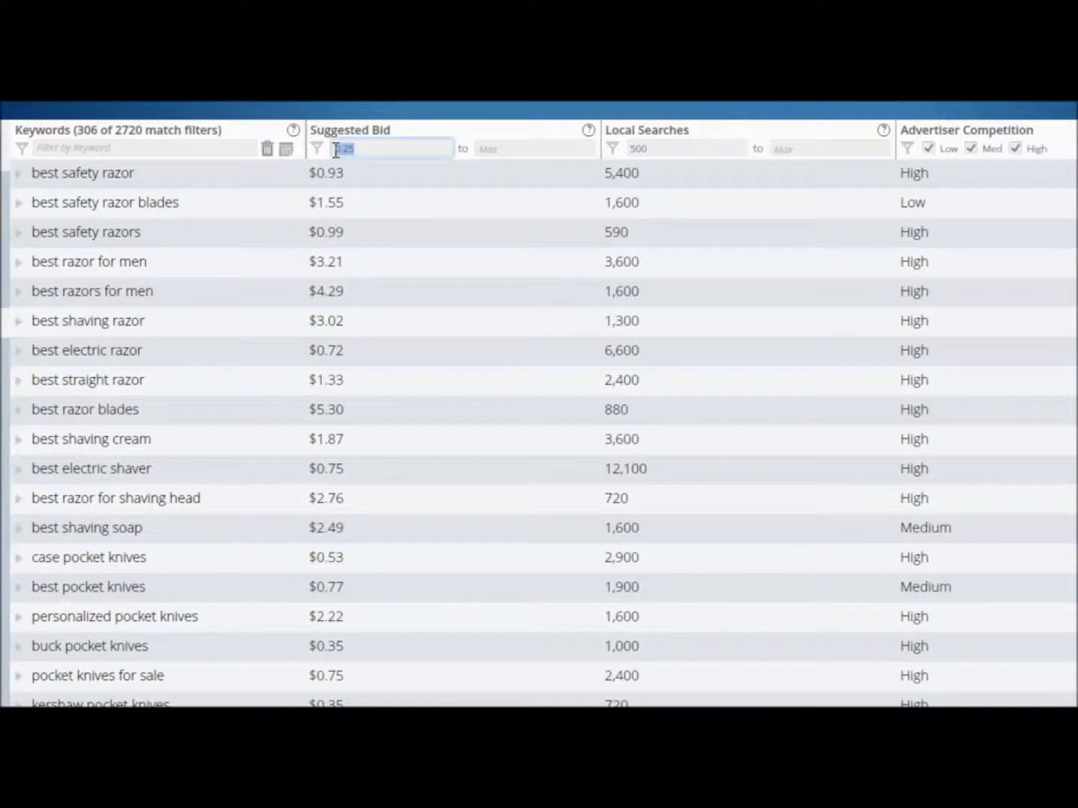
pyautogui.write('1.00')
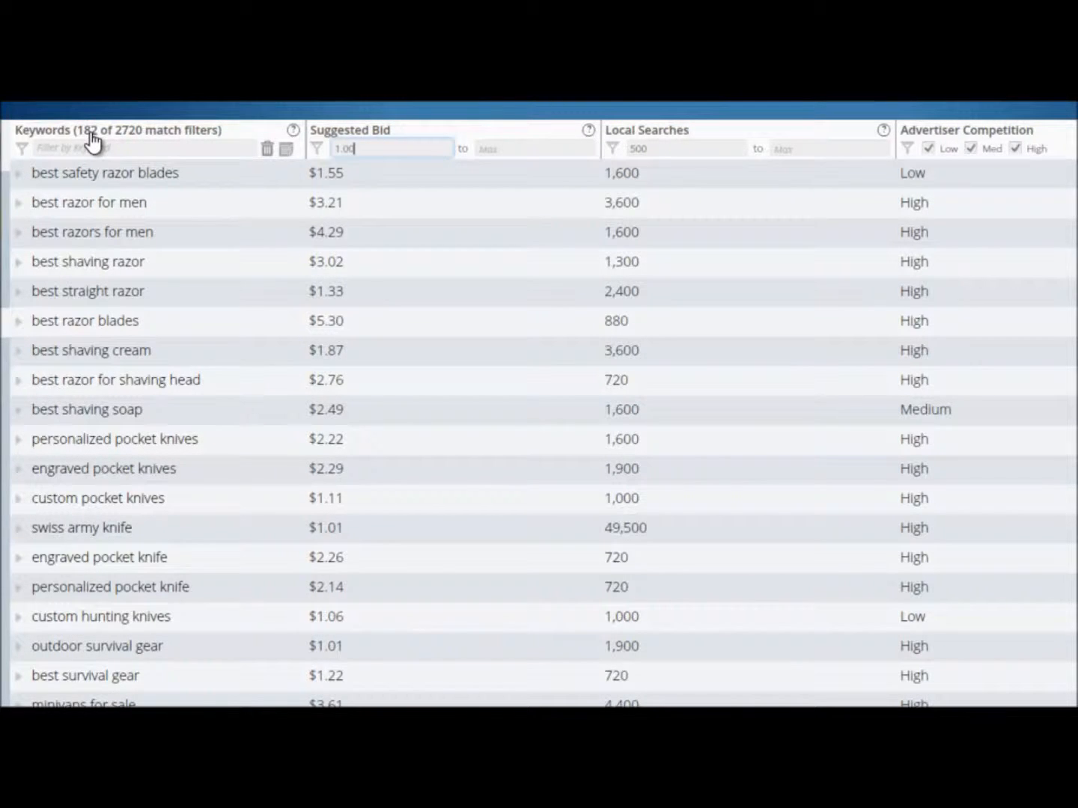
pyautogui.moveTo(673, 148); pyautogui.dragTo(626, 148)
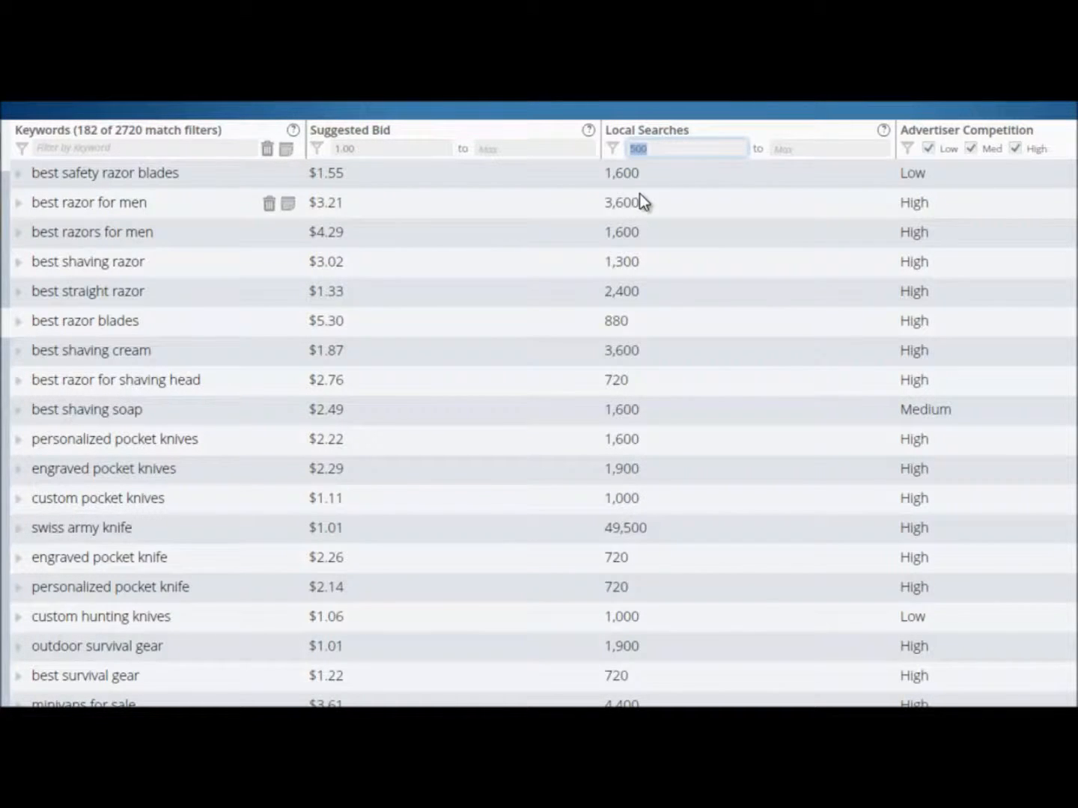
pyautogui.write('1500')
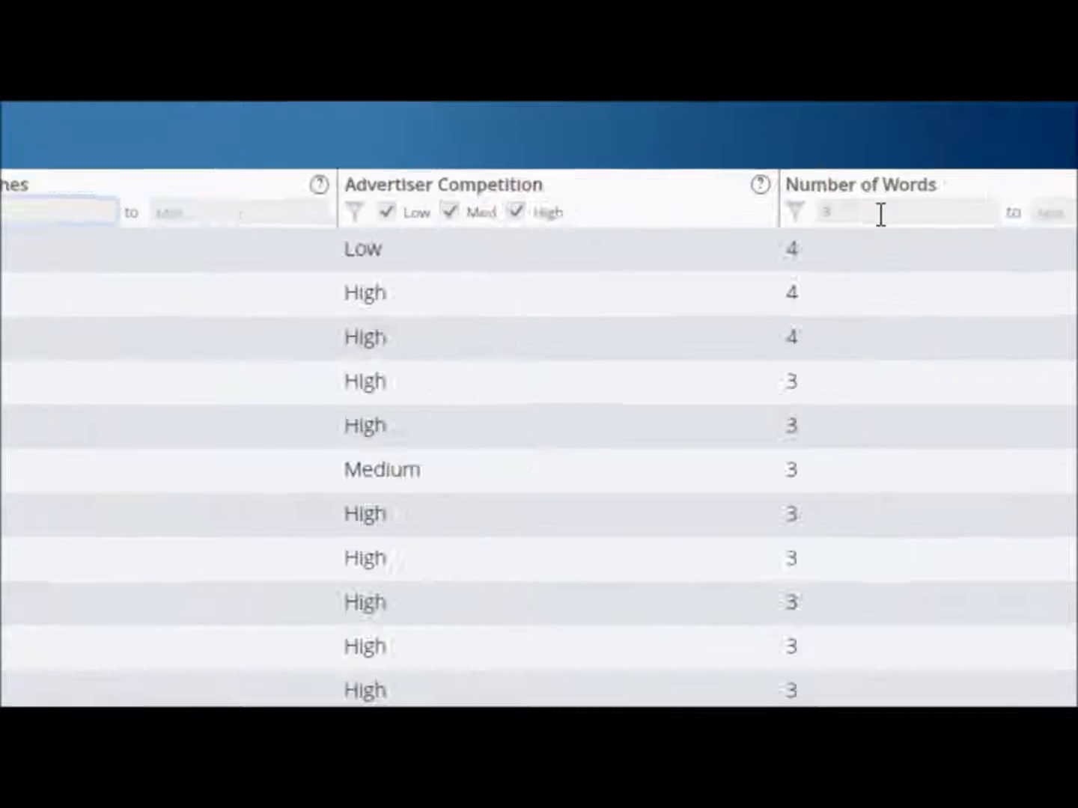
# Set the results' minimum number of words to 4 and activate the keyword text filter.
pyautogui.moveTo(586, 264); pyautogui.dragTo(515, 262)
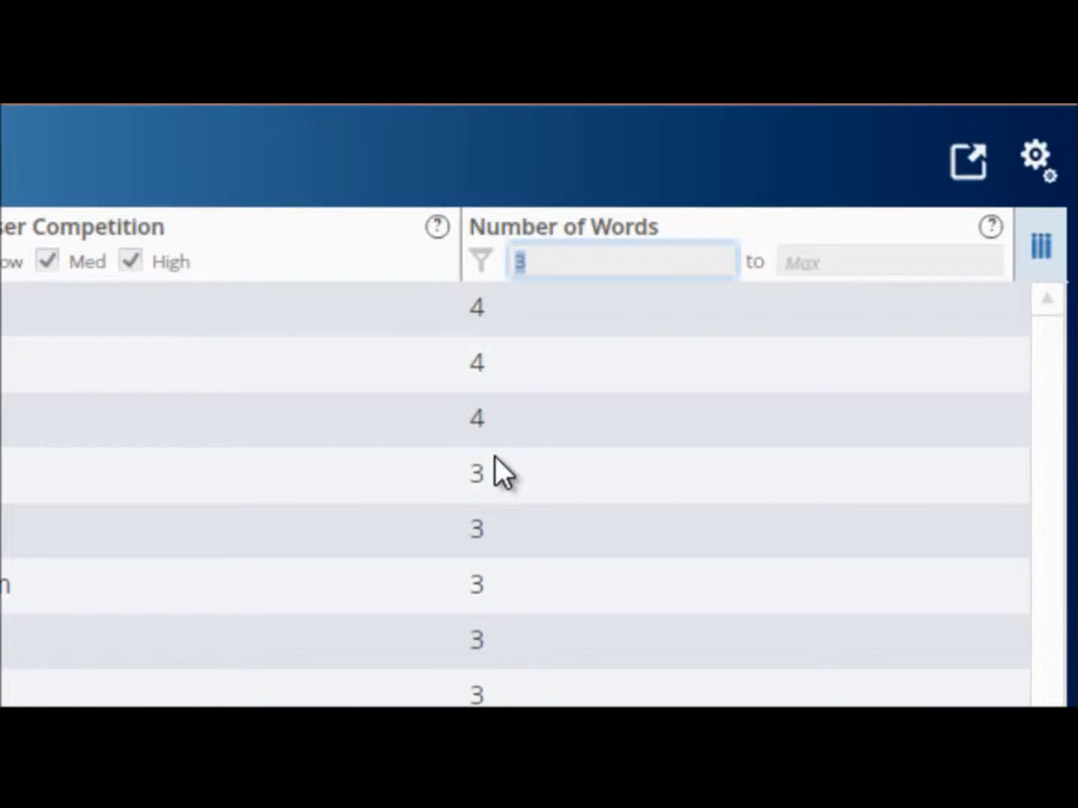
pyautogui.write('4')
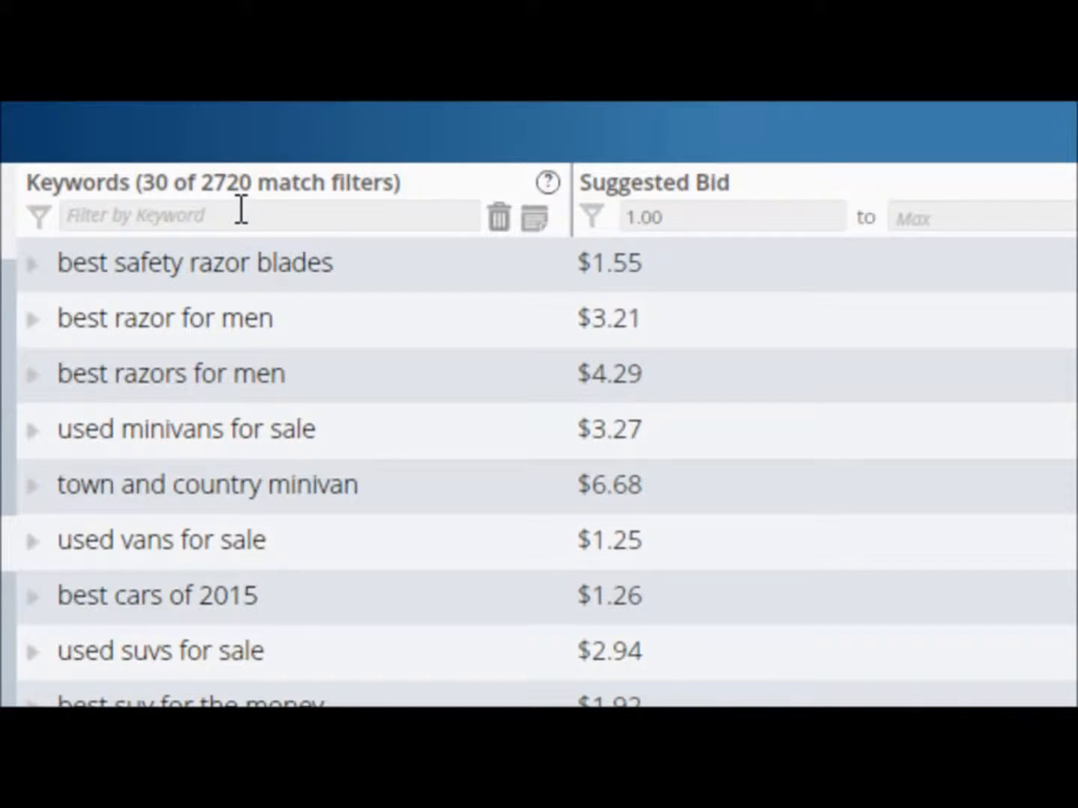
pyautogui.click(241, 217)
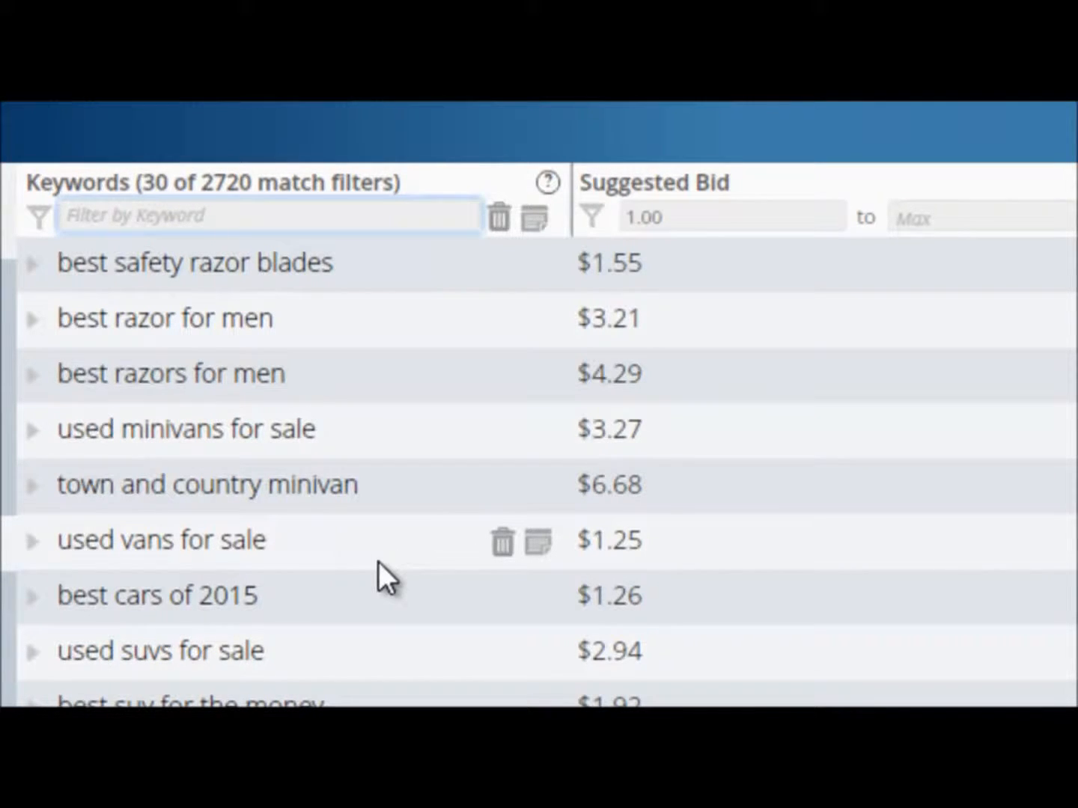
pyautogui.write('review')
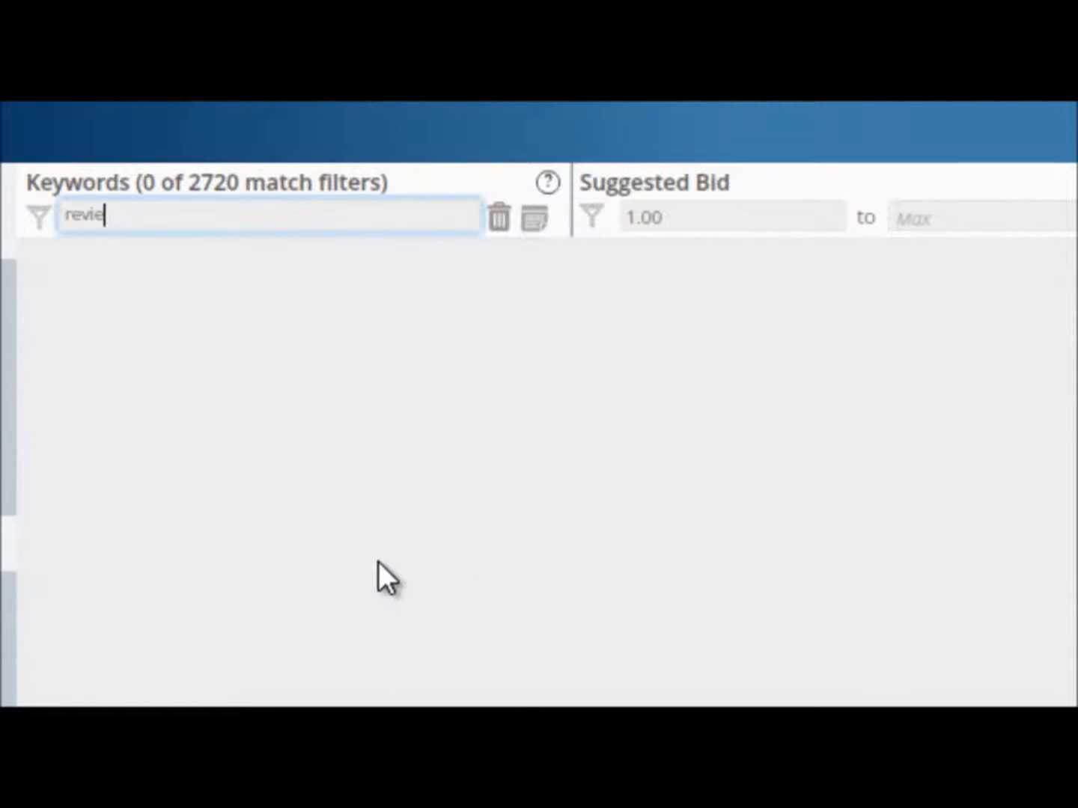
pyautogui.press('BackSpace')
pyautogui.press('BackSpace')
pyautogui.press('BackSpace')
pyautogui.press('BackSpace')
pyautogui.press('BackSpace')
pyautogui.press('BackSpace')
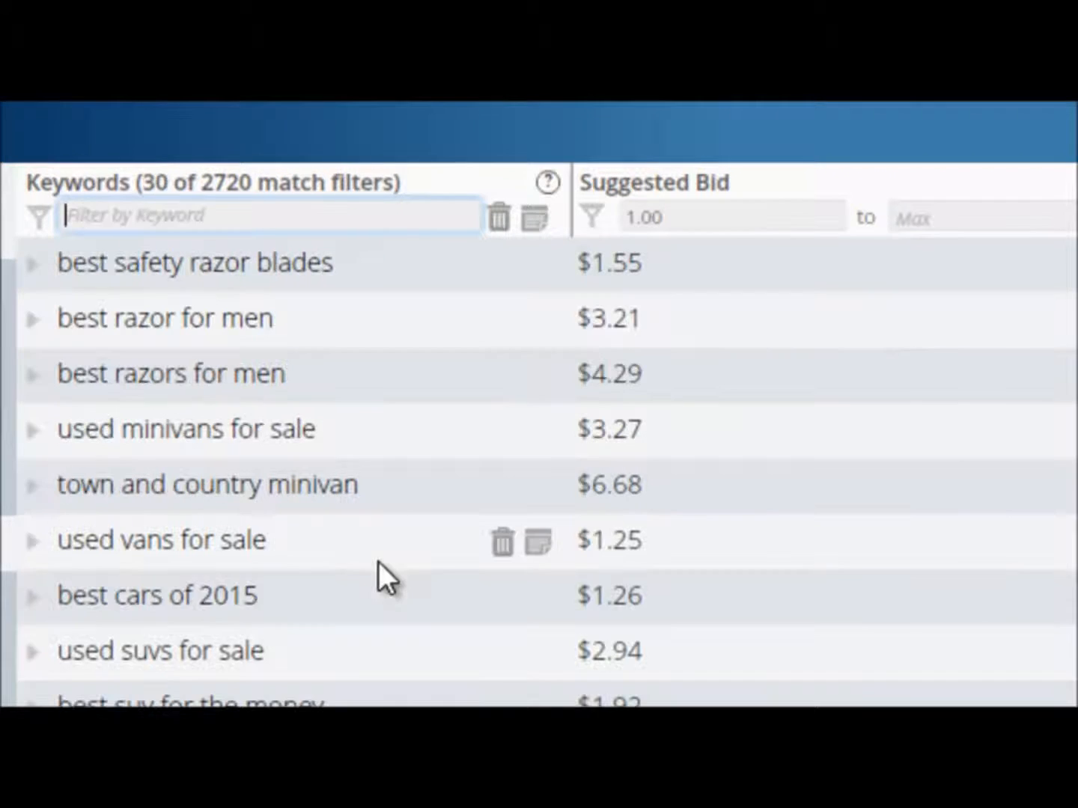
# Filter the keyword results by the text "best" and show the Global Searches and Domain Availability columns.
pyautogui.write('best')
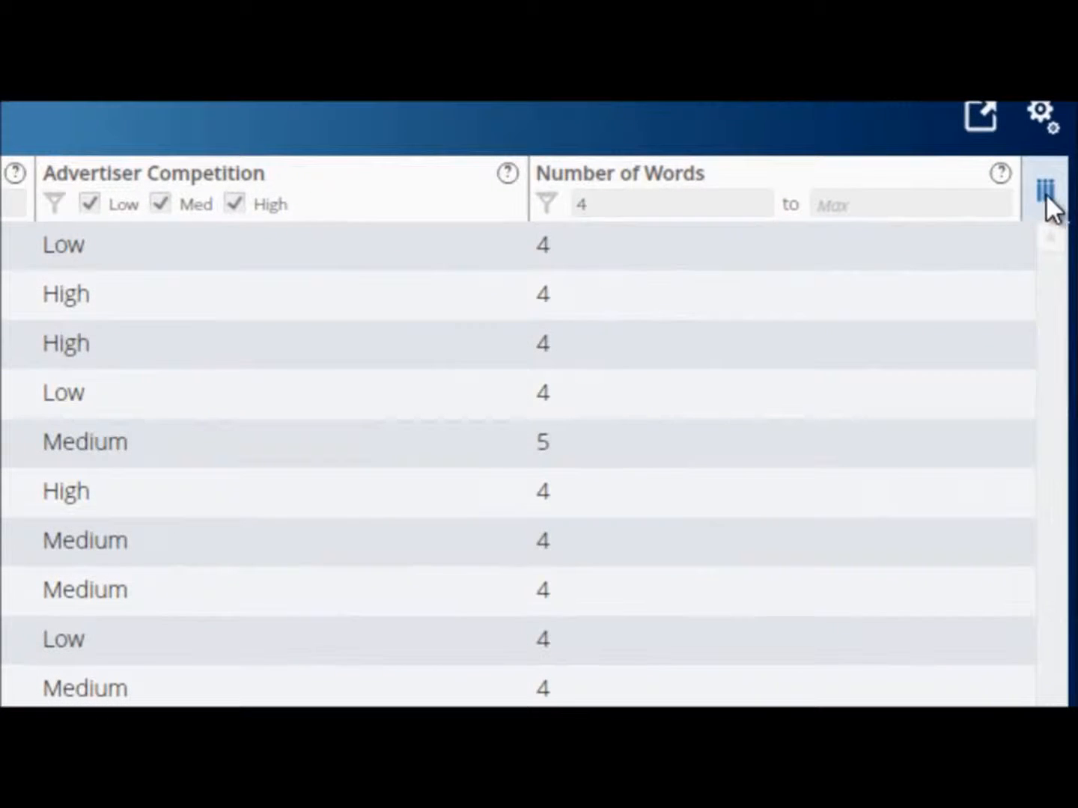
pyautogui.click(1045, 193)
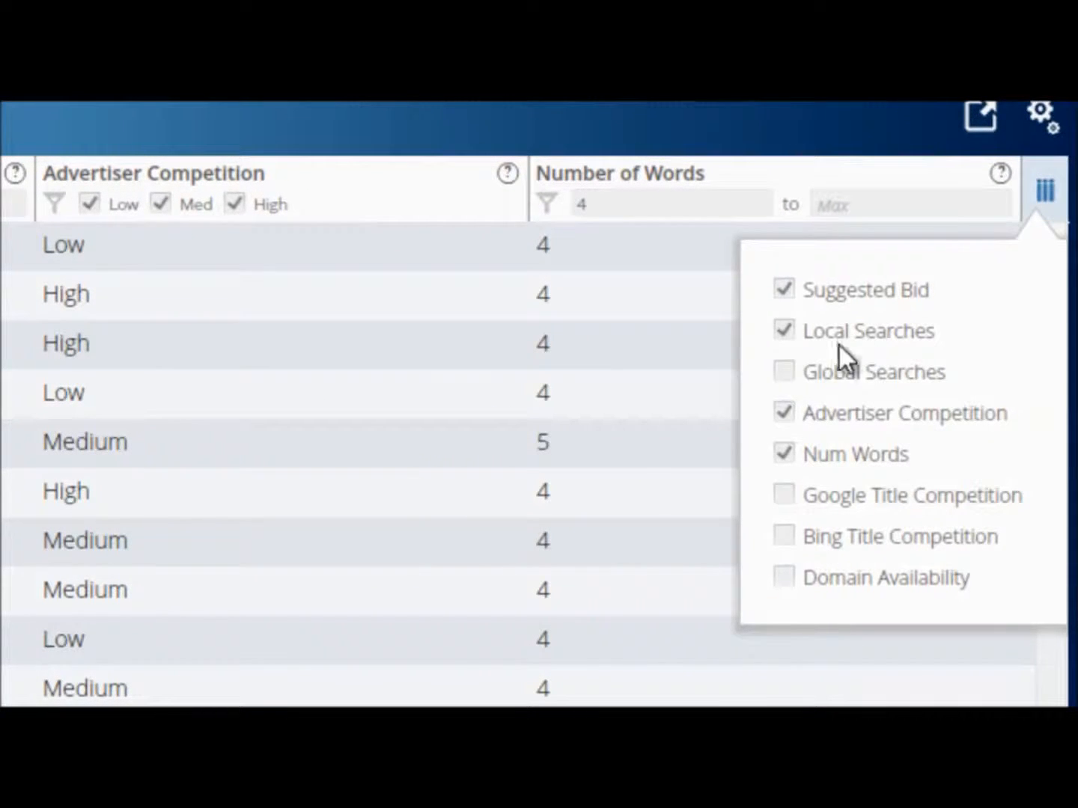
pyautogui.click(788, 375)
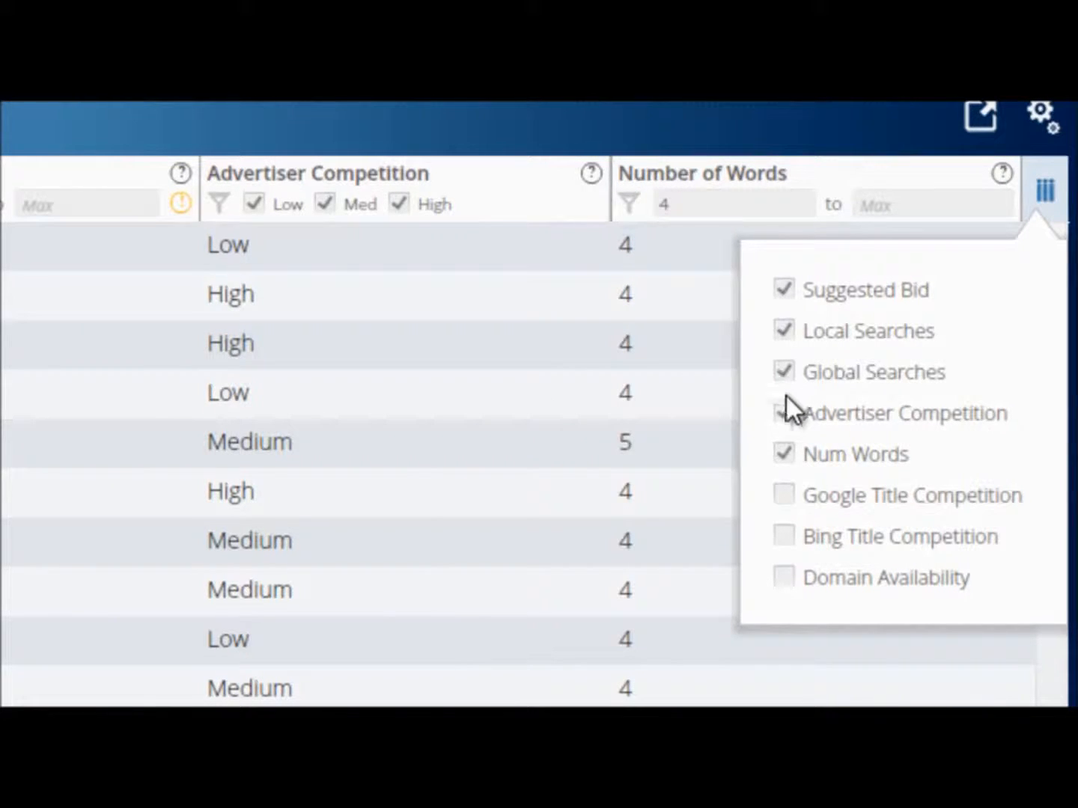
pyautogui.click(785, 579)
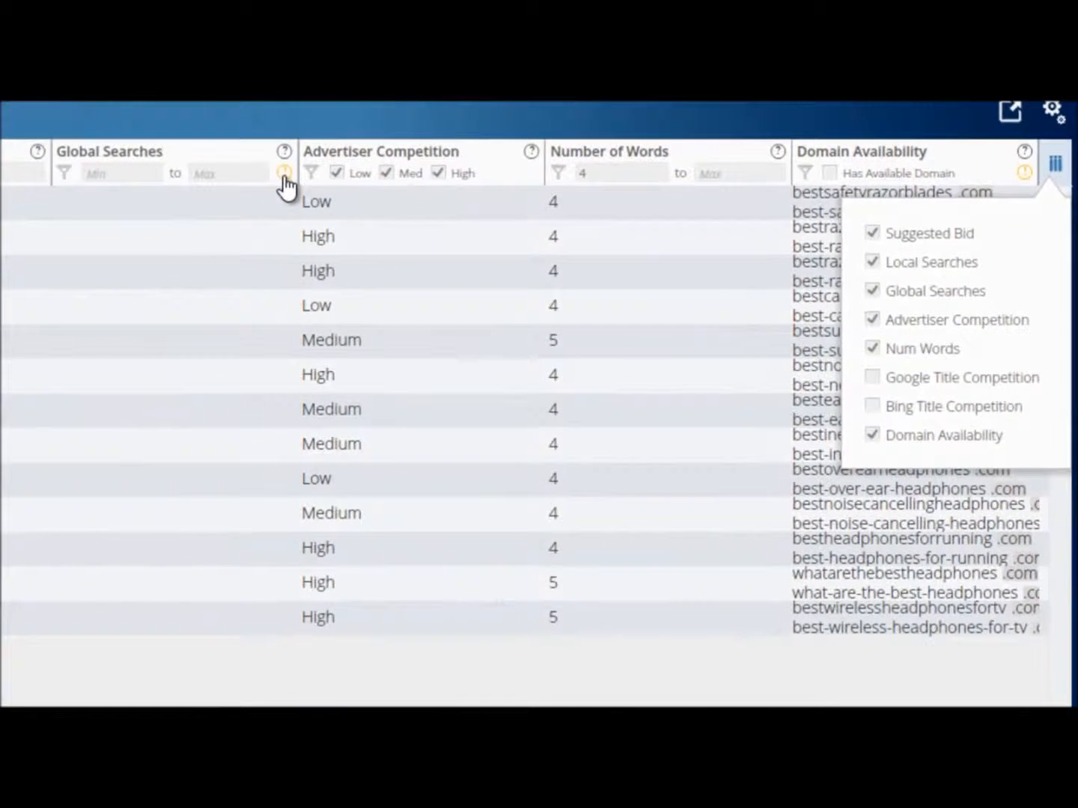
# Fetch the missing global searches, and fetch domain availability for exact-match com, net and org names with hyphenated com turned off.
pyautogui.click(285, 177)
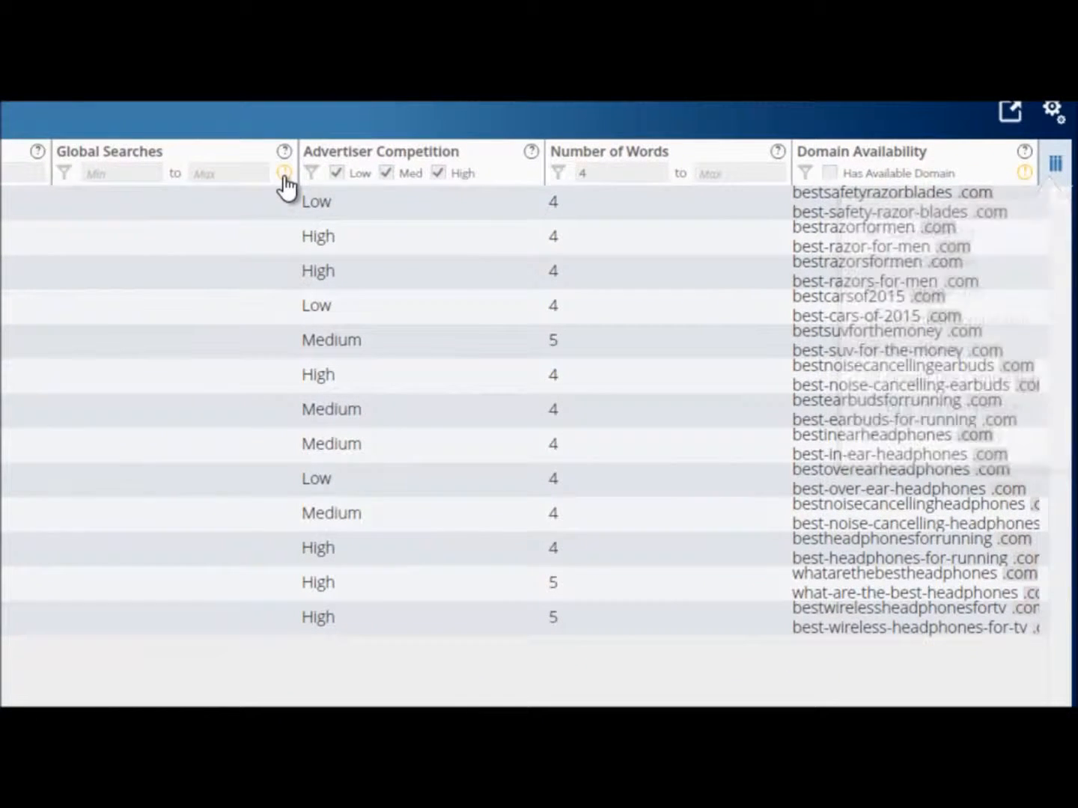
pyautogui.click(284, 283)
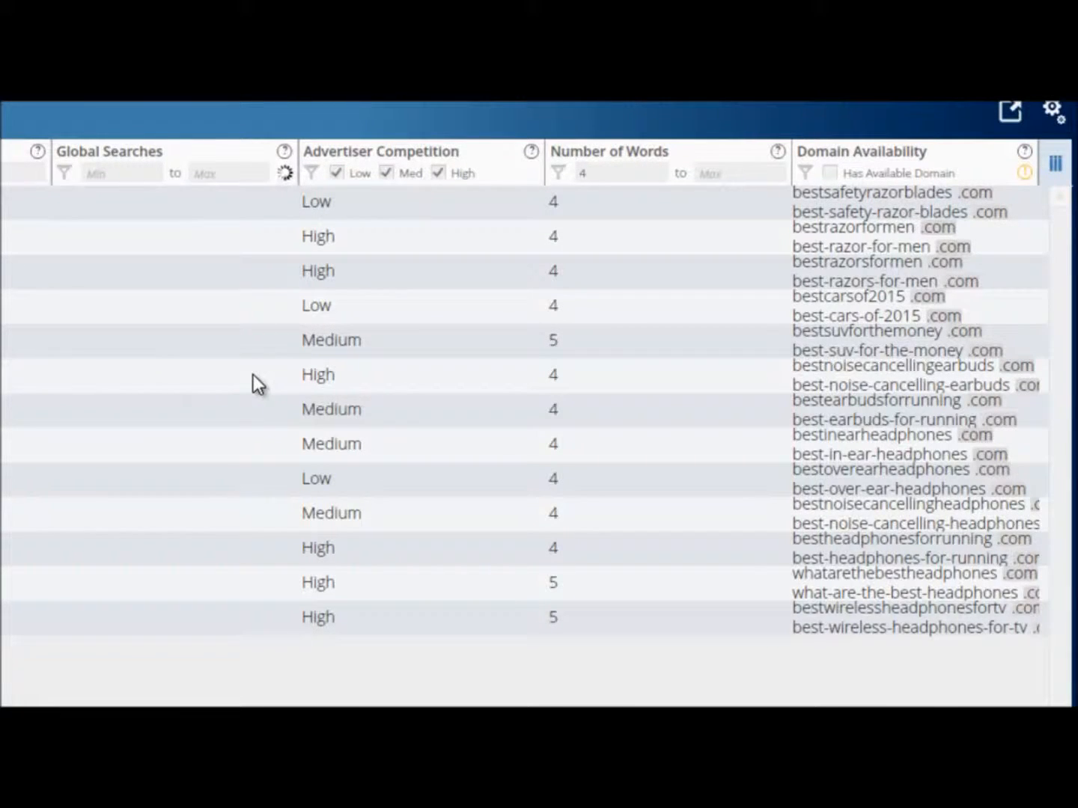
pyautogui.click(1025, 174)
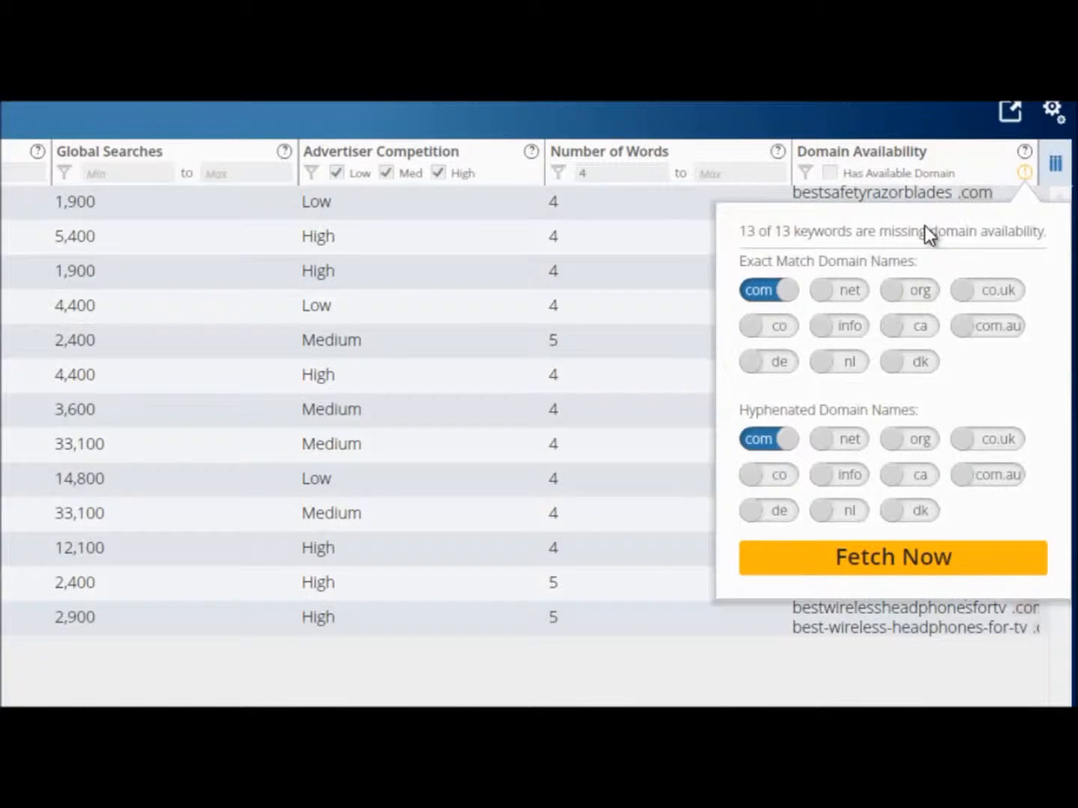
pyautogui.click(849, 292)
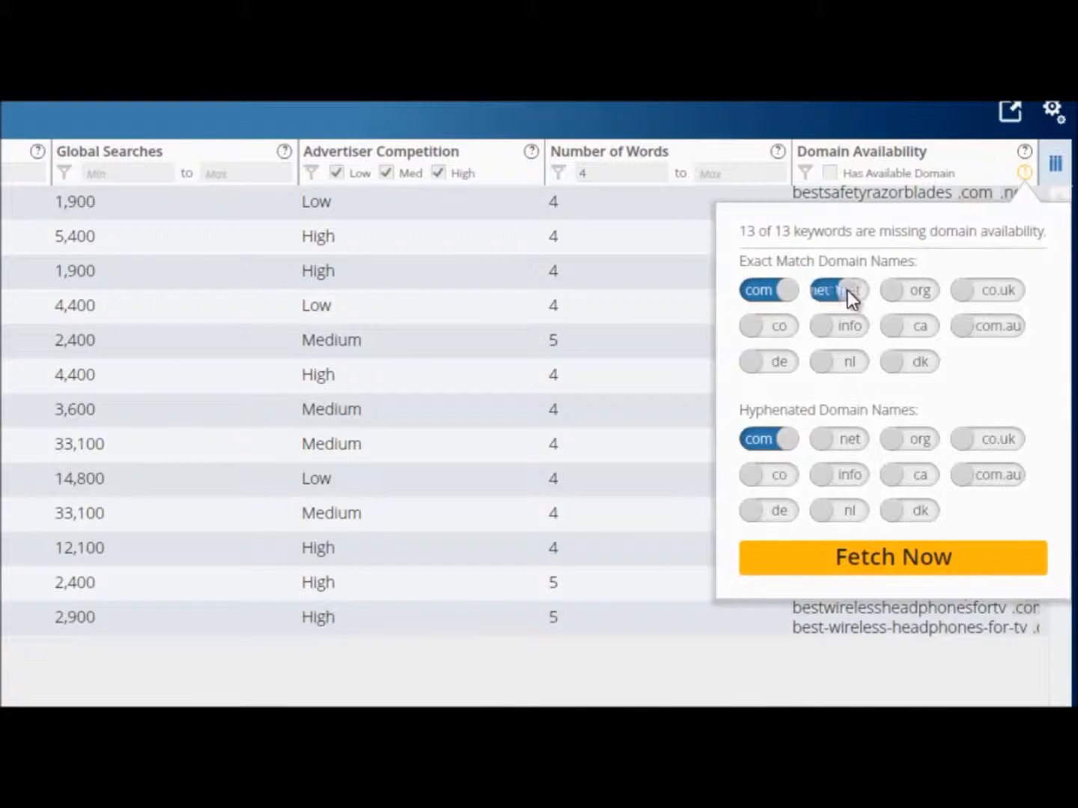
pyautogui.click(932, 290)
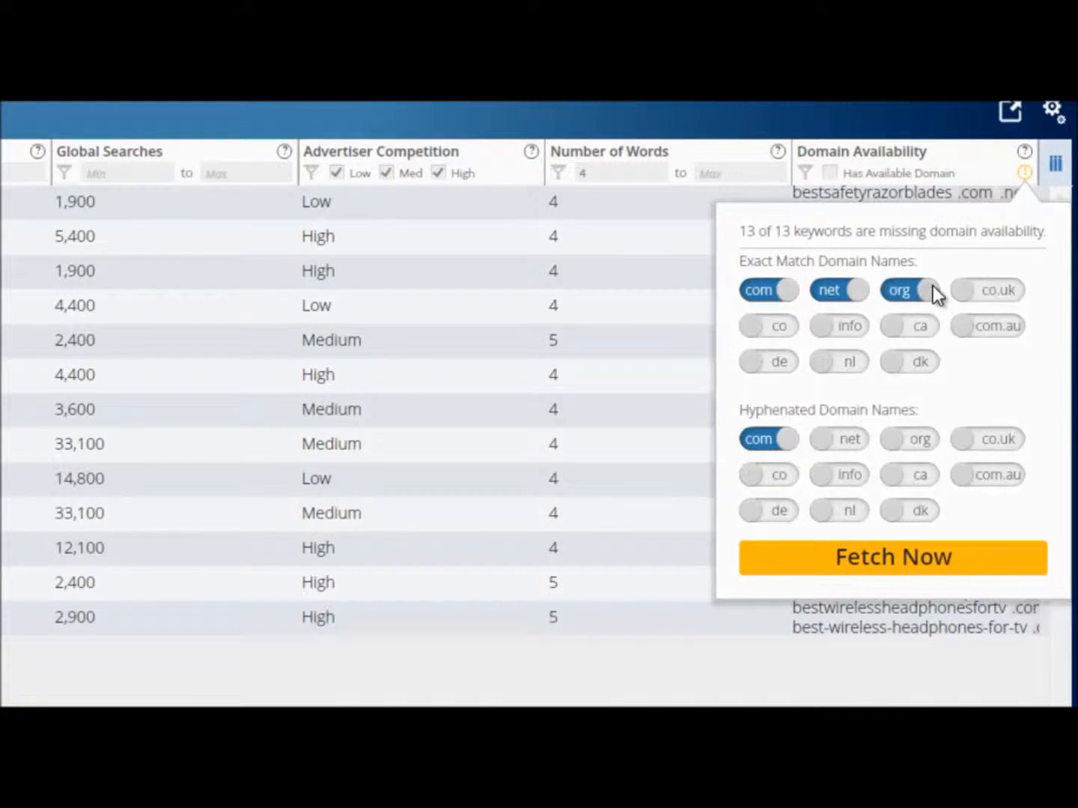
pyautogui.click(752, 445)
pyautogui.click(847, 568)
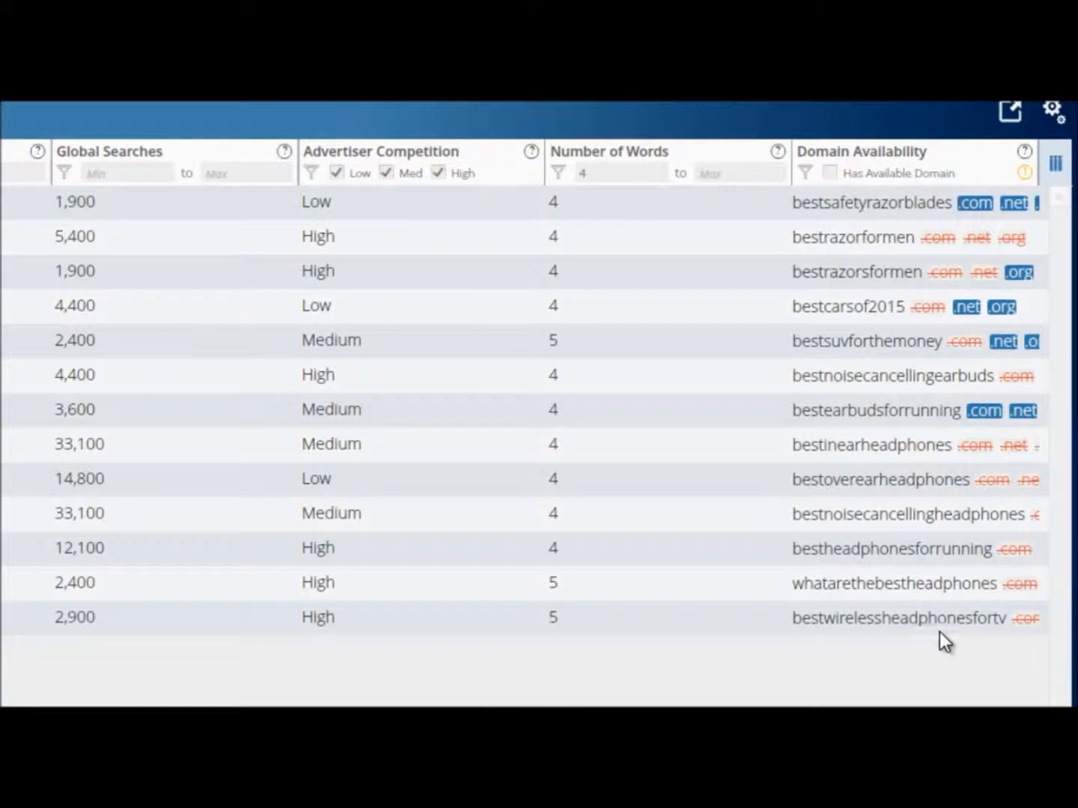
# Hide the Domain Availability column from the keyword results.
pyautogui.click(1054, 166)
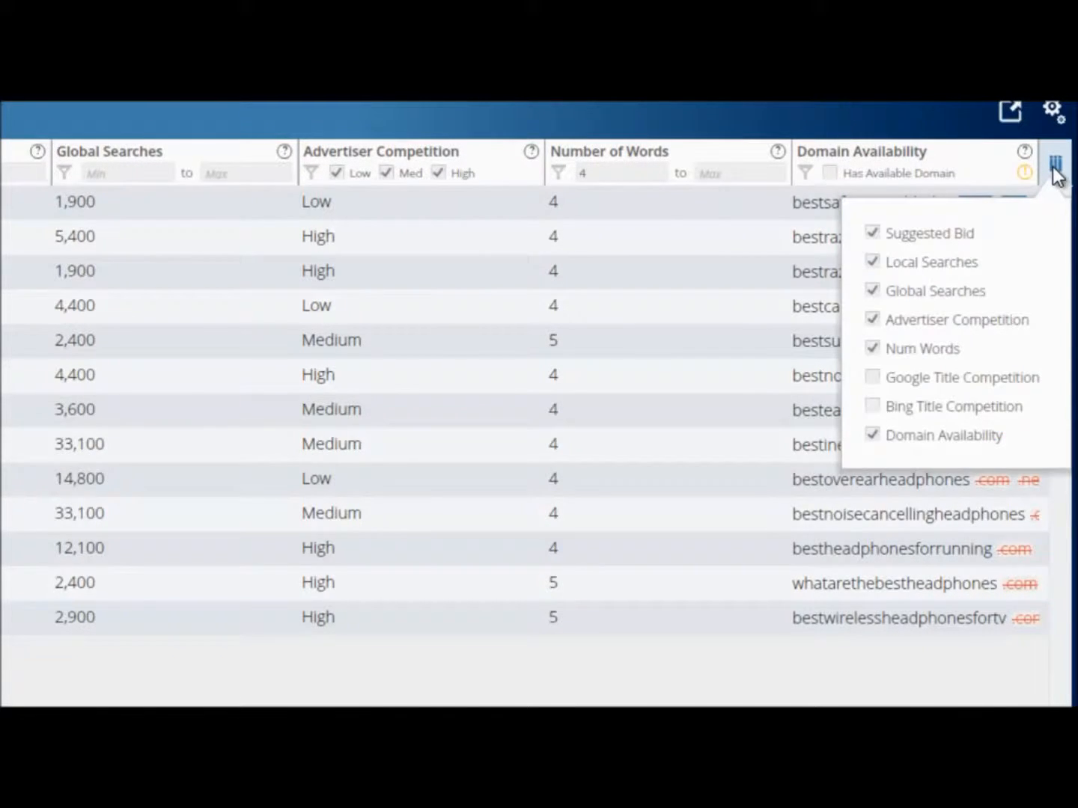
pyautogui.click(873, 436)
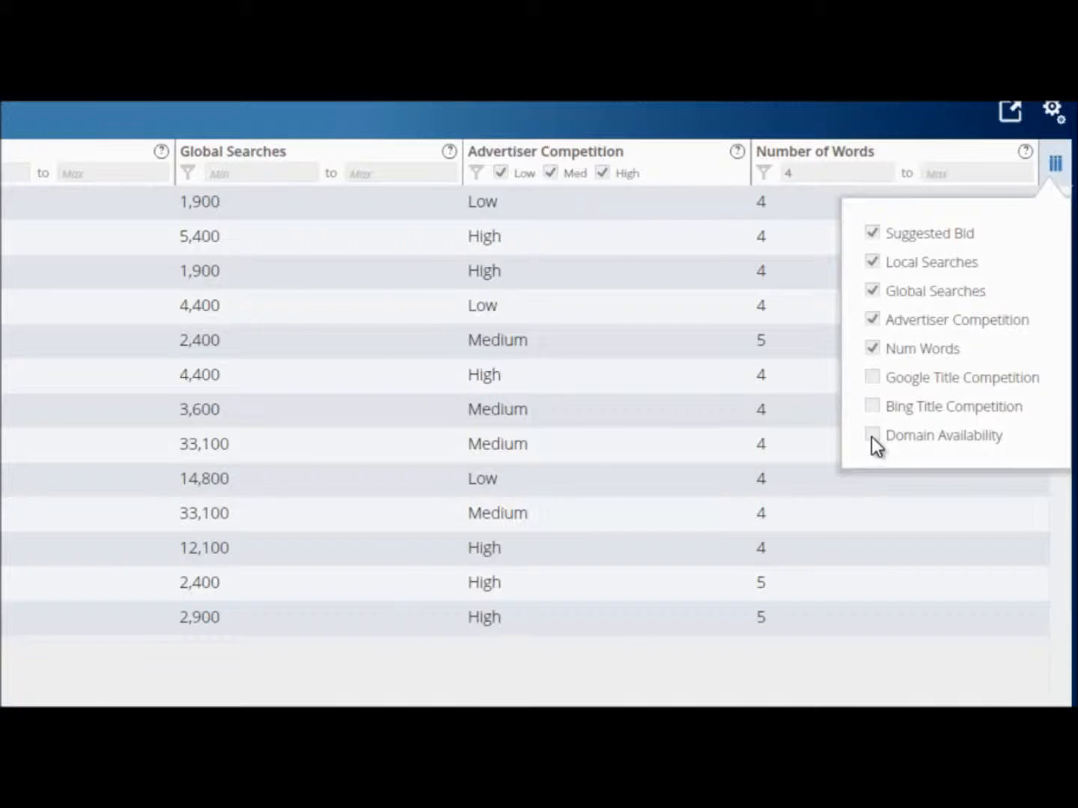
pyautogui.press('Escape')
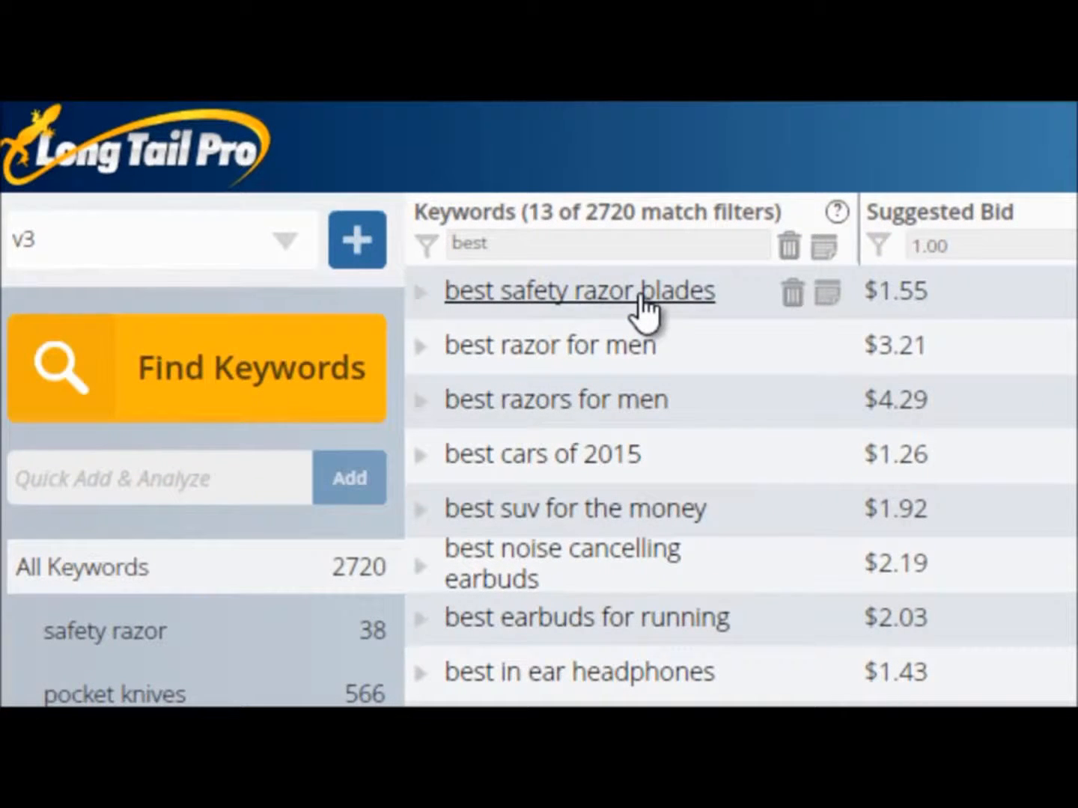
# Expand the competition analysis for "best safety razor blades", examine the ranking pages, and collapse it again.
pyautogui.click(642, 306)
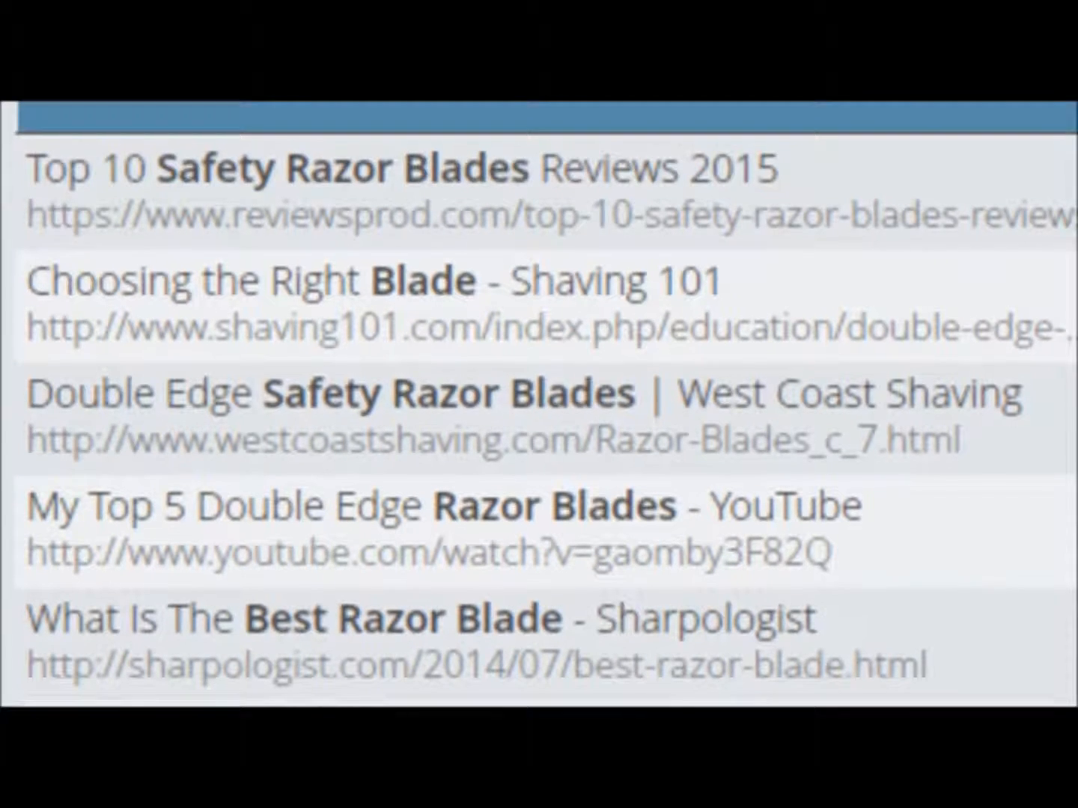
pyautogui.scroll(-5, 272, 570)
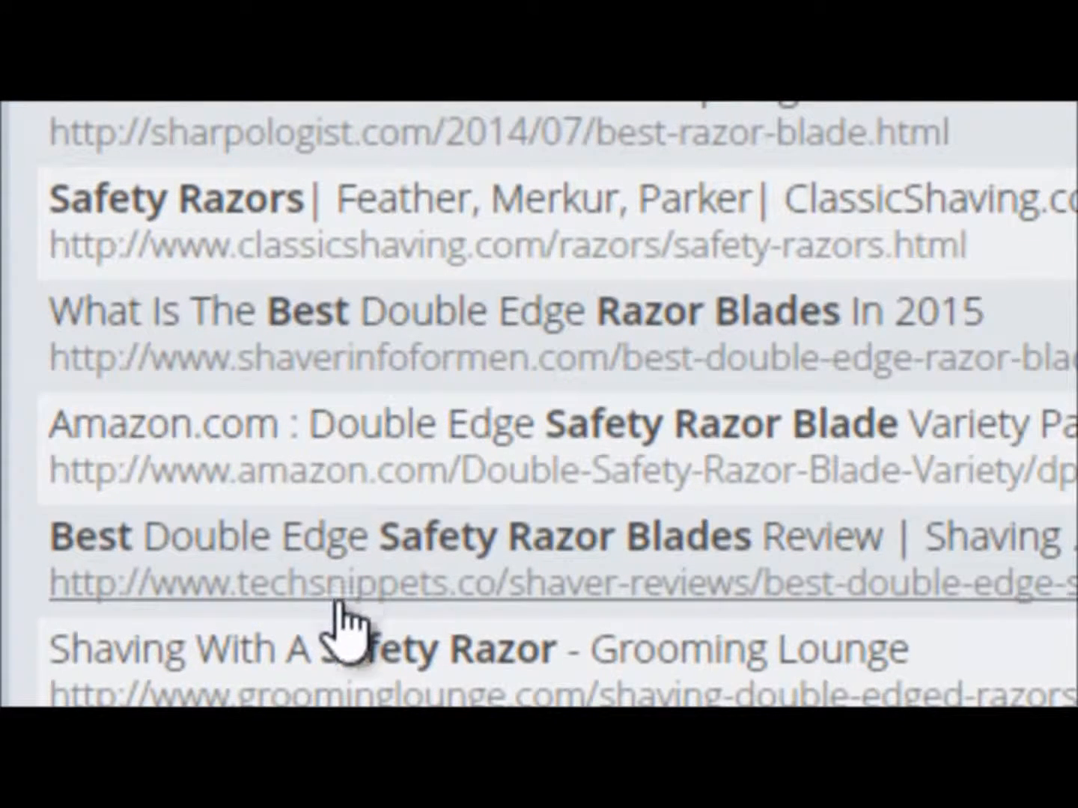
pyautogui.click(336, 361)
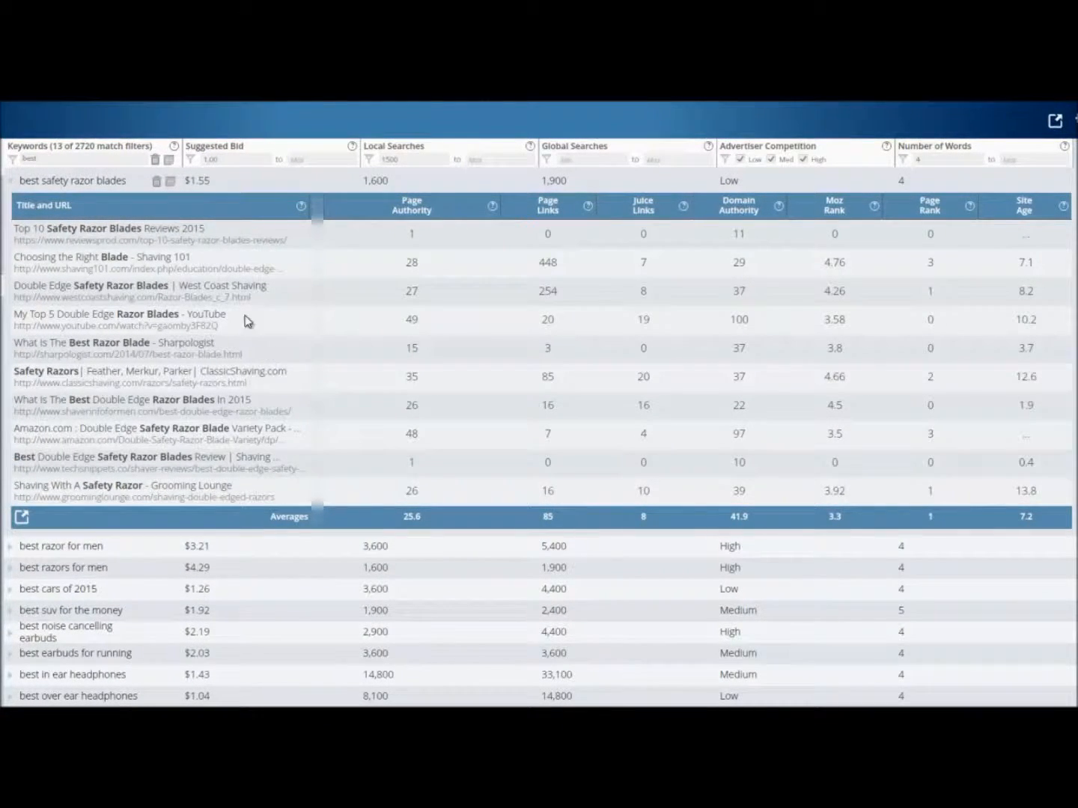
pyautogui.click(95, 183)
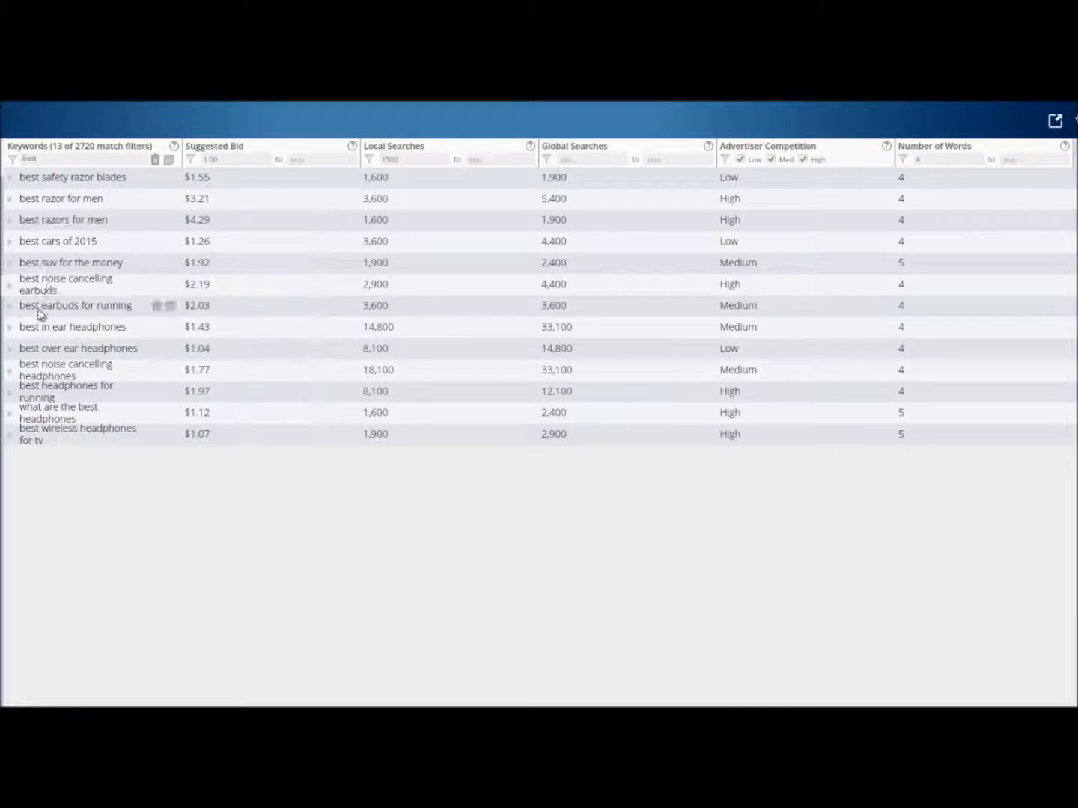
# Clear the keyword text filter and re-enter 4 as the minimum number of words.
pyautogui.moveTo(60, 162); pyautogui.dragTo(16, 162)
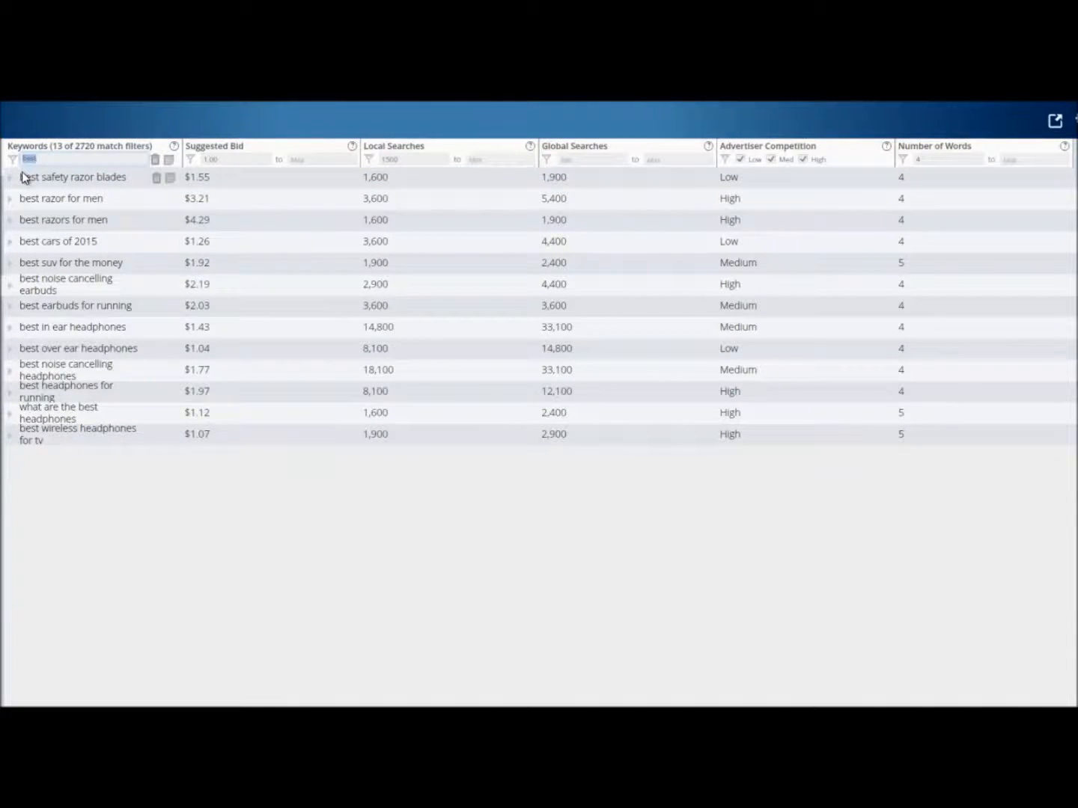
pyautogui.press('BackSpace')
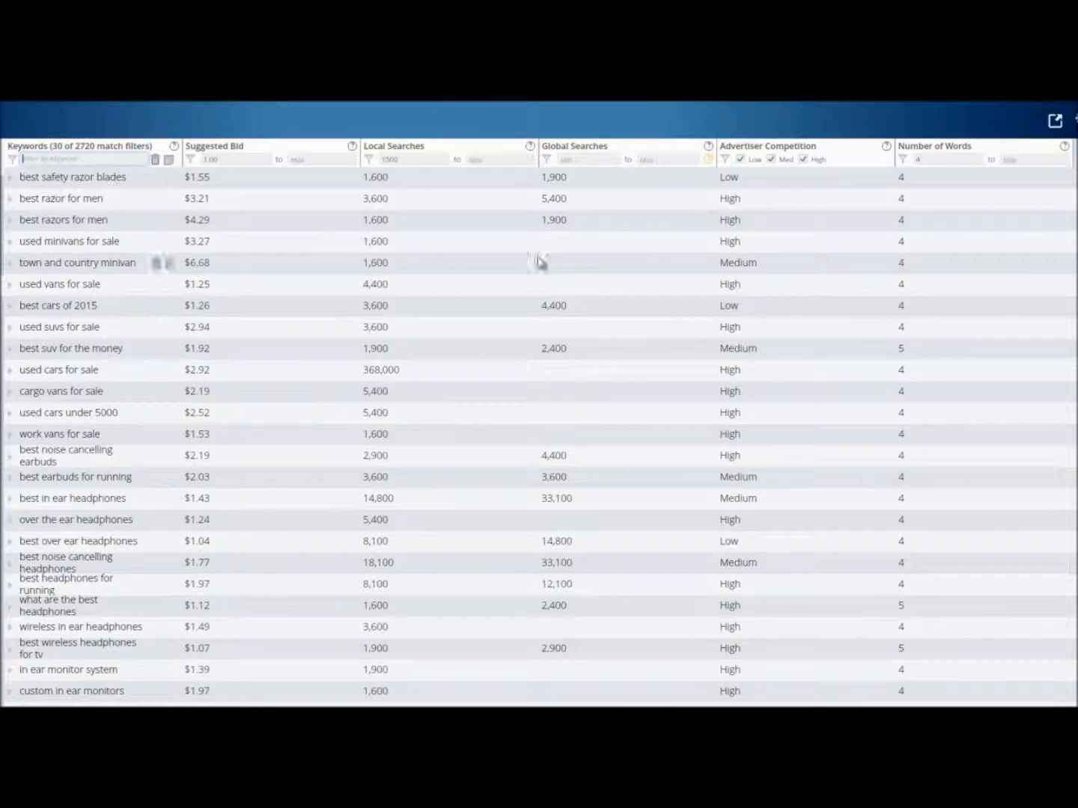
pyautogui.click(940, 159)
pyautogui.write('4')
pyautogui.moveTo(936, 159); pyautogui.dragTo(913, 160)
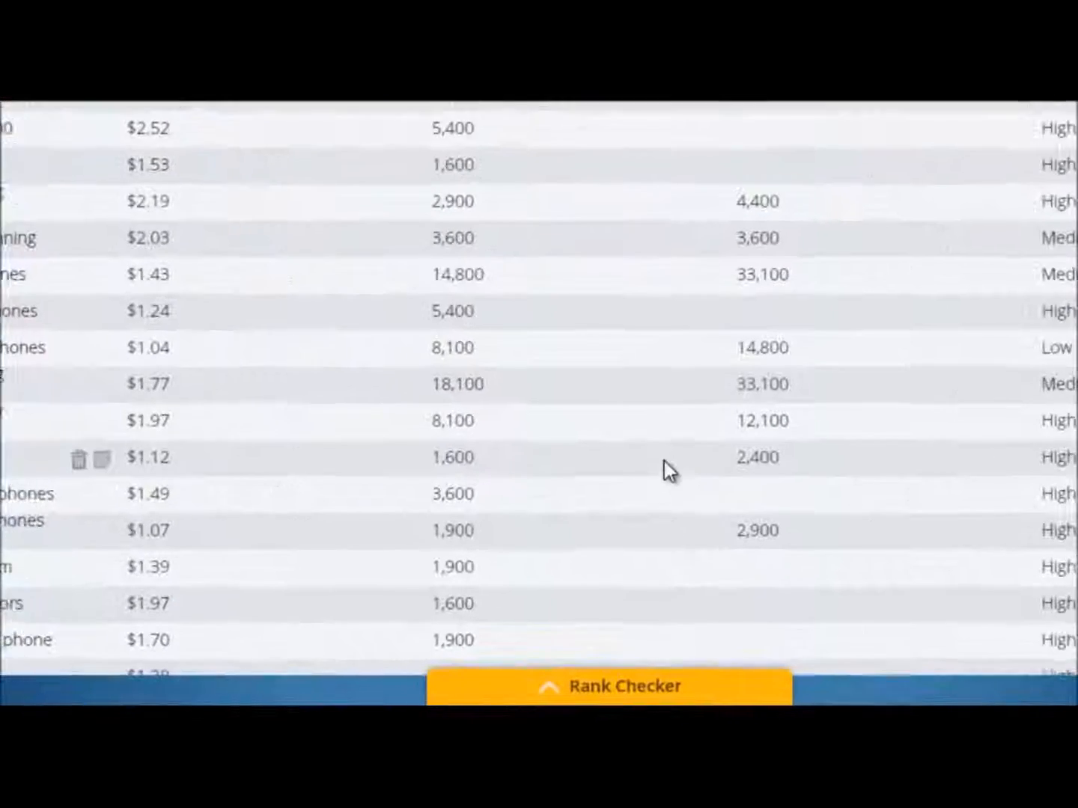
# Open the Rank Checker and add the domain nichepursuits.com with a person's name as its search term.
pyautogui.click(565, 684)
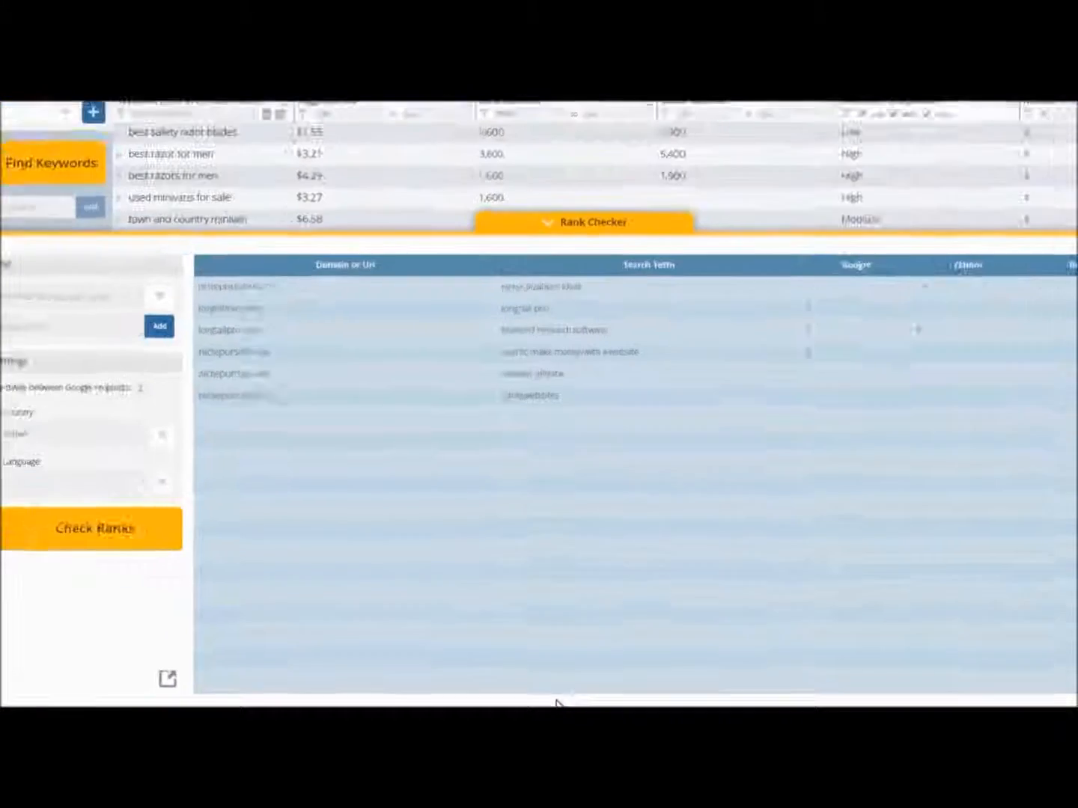
pyautogui.click(111, 334)
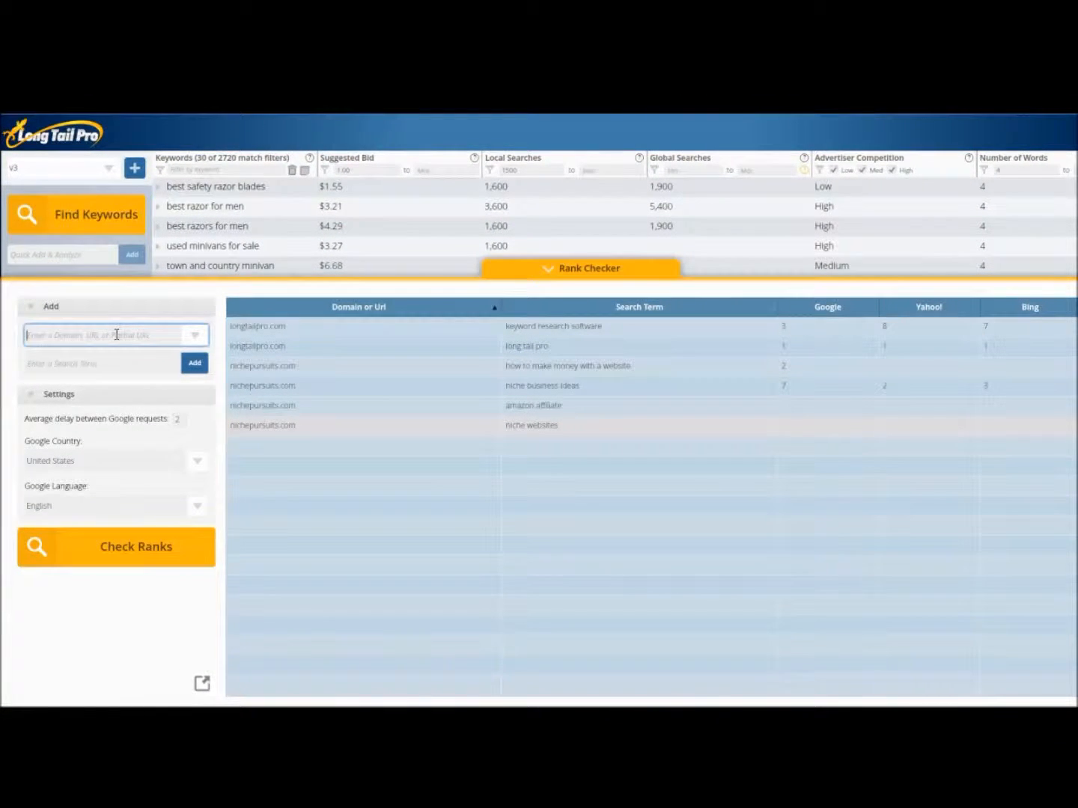
pyautogui.write('nichep')
pyautogui.press('Return')
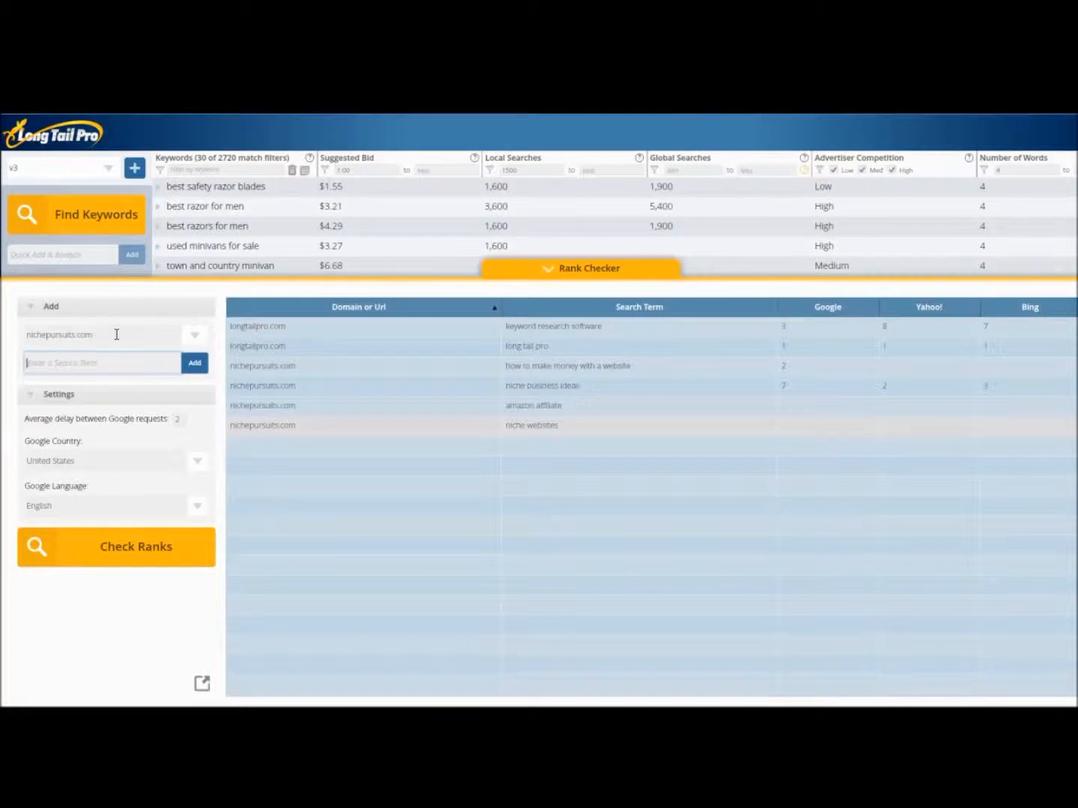
pyautogui.write('spencer haws')
pyautogui.click(170, 554)
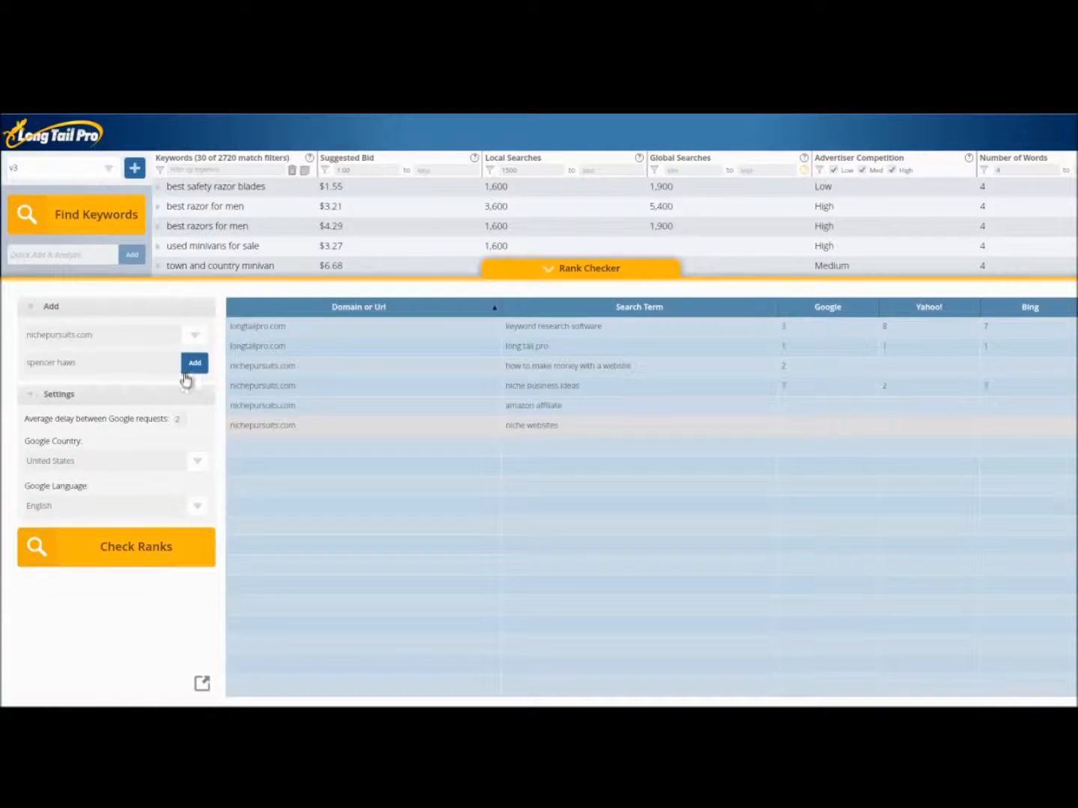
pyautogui.click(192, 365)
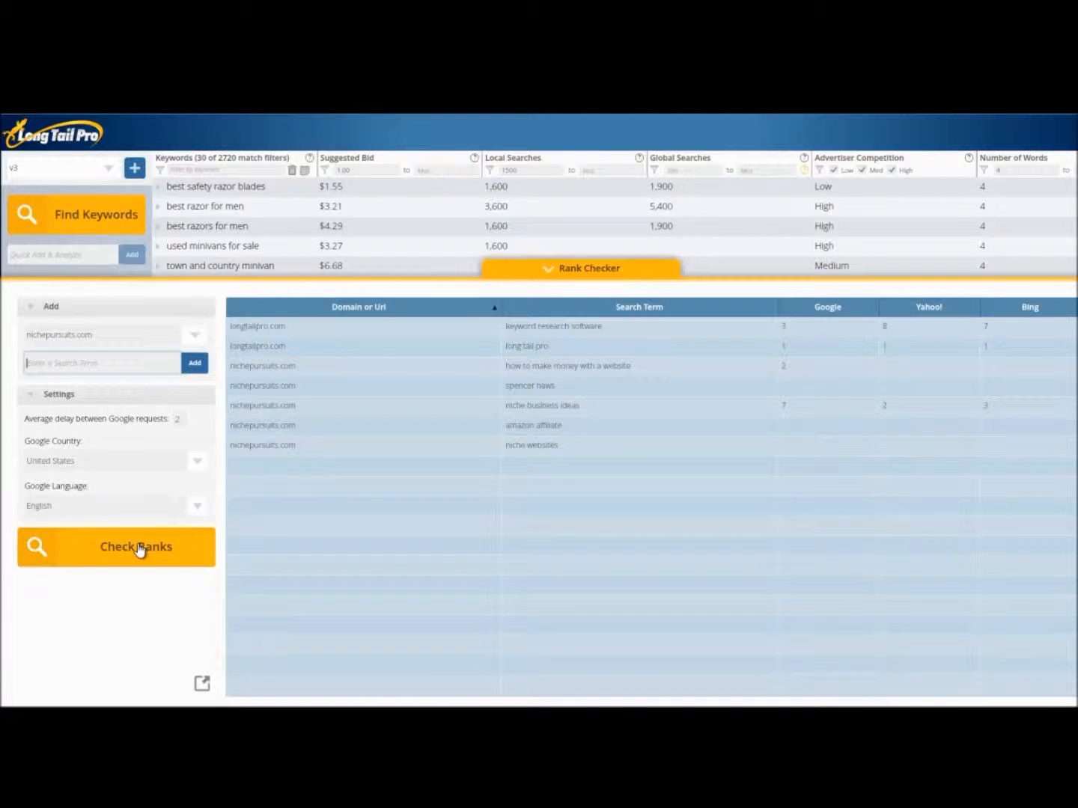